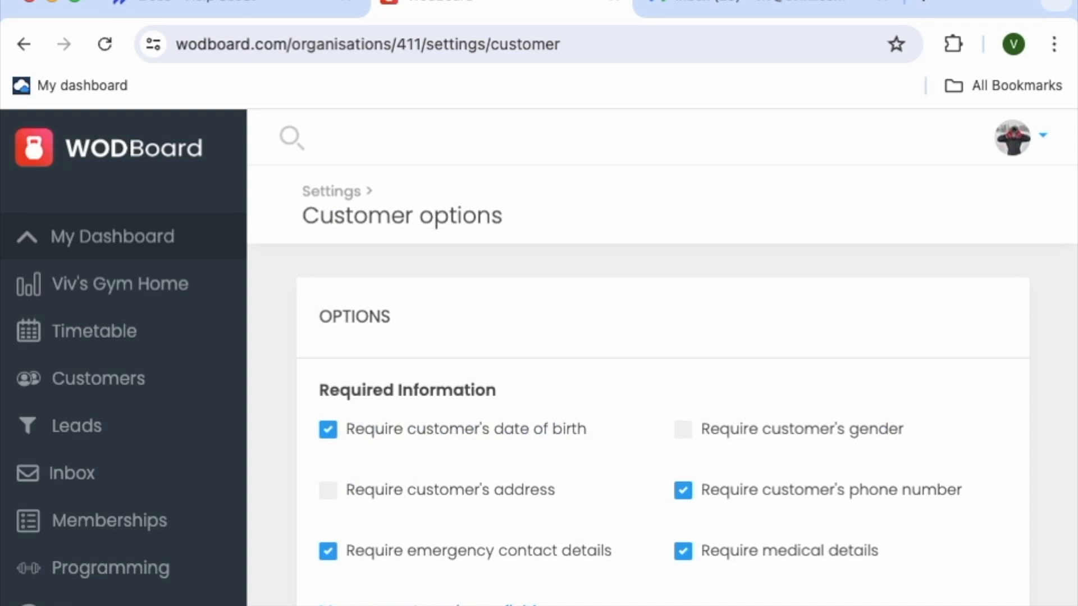
Open the custom signup fields and review the type and applicability choices for a new field without saving one
left_click(429, 605)
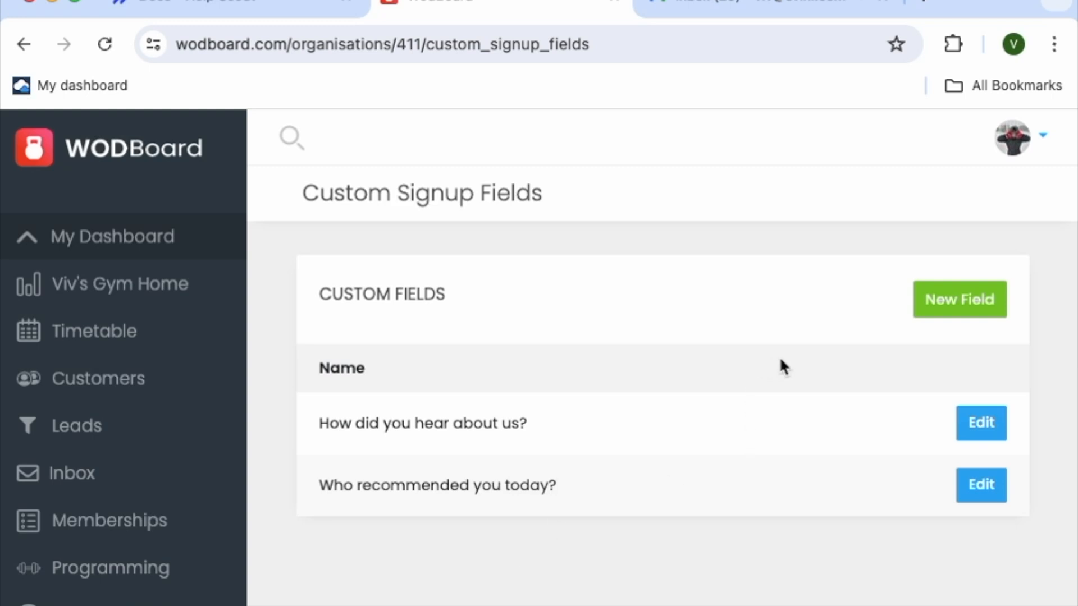
left_click(944, 316)
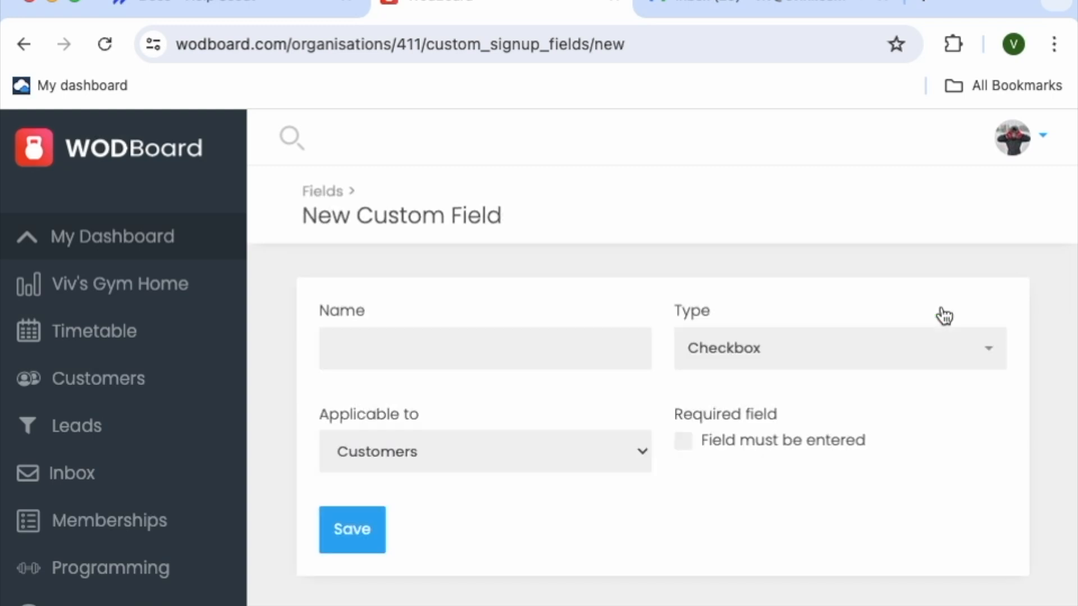
left_click(800, 363)
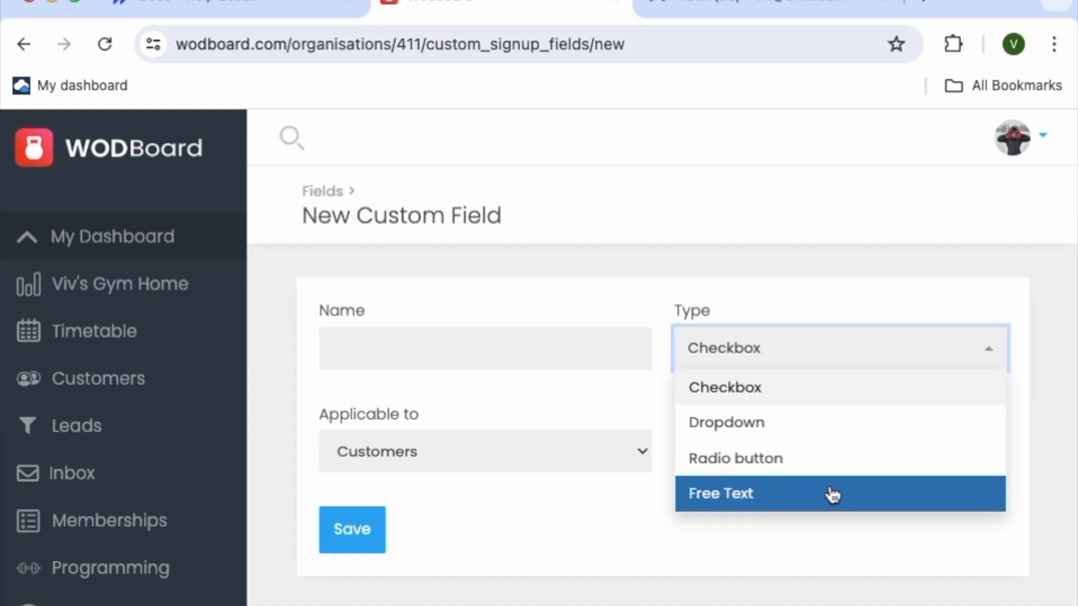
left_click(497, 522)
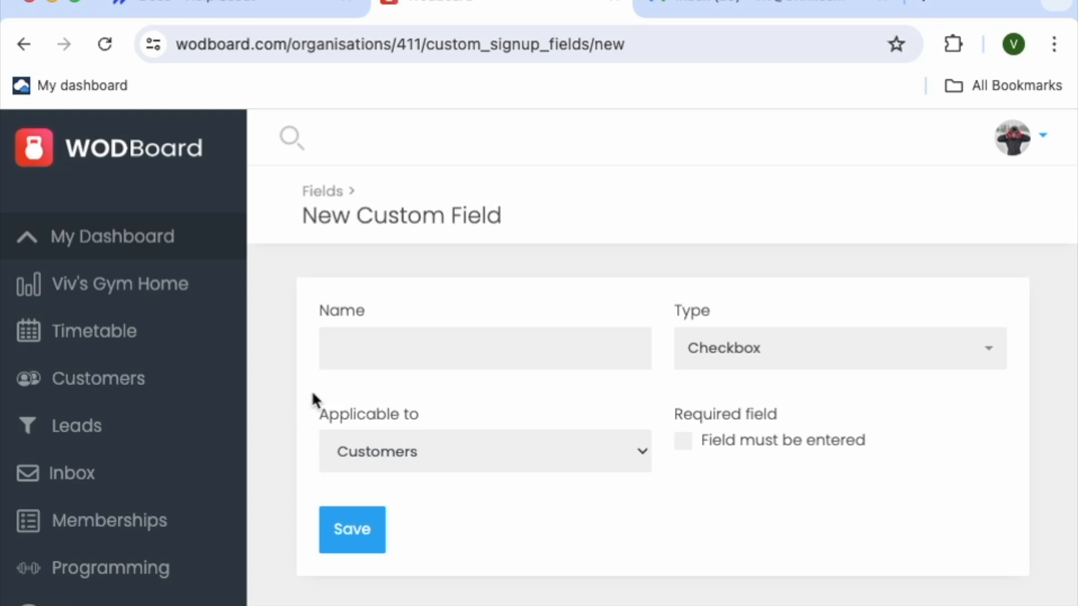
left_click(502, 456)
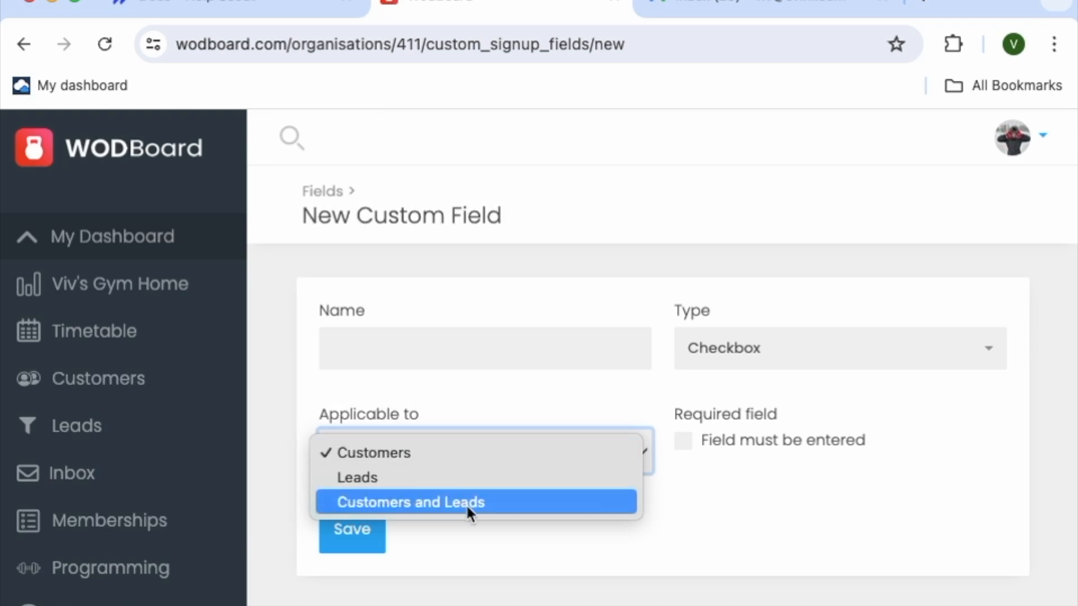
left_click(612, 241)
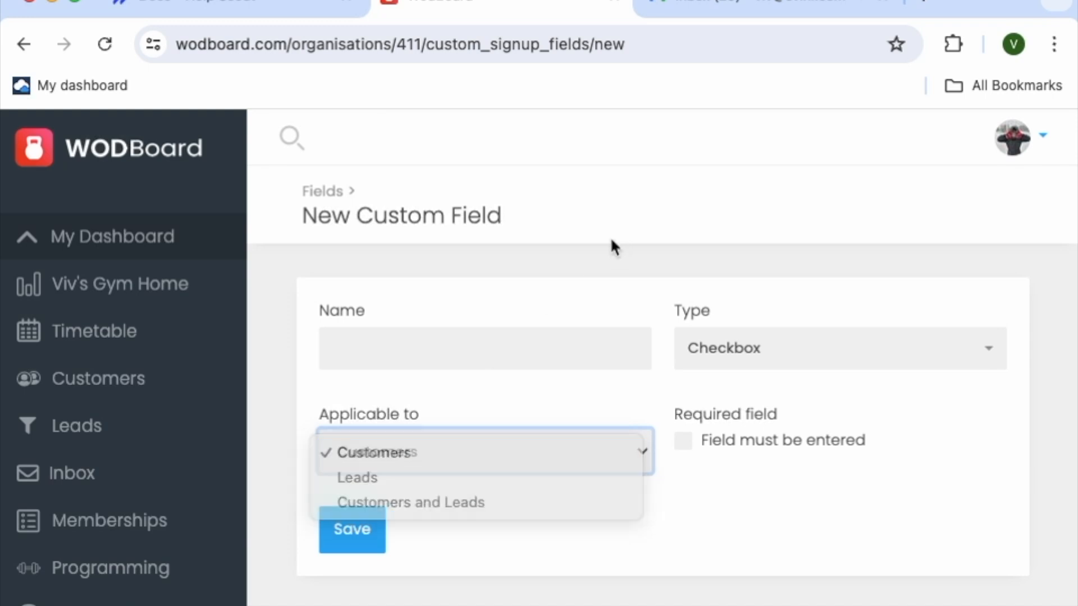
left_click(329, 197)
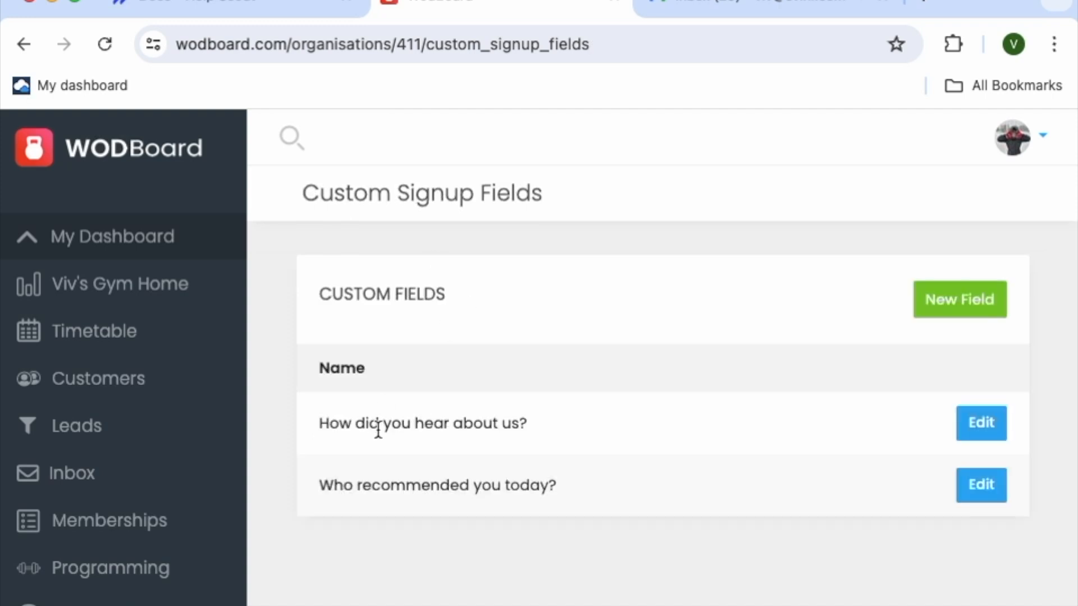
Make the "How did you hear about us?" signup field applicable to Customers and Leads and save it
left_click(969, 428)
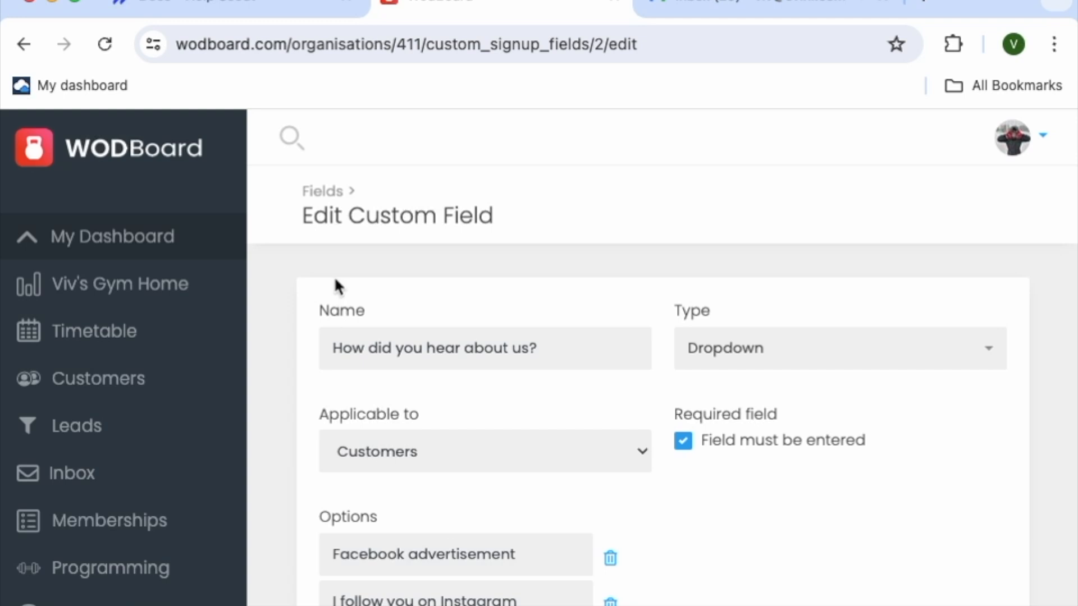
left_click(449, 453)
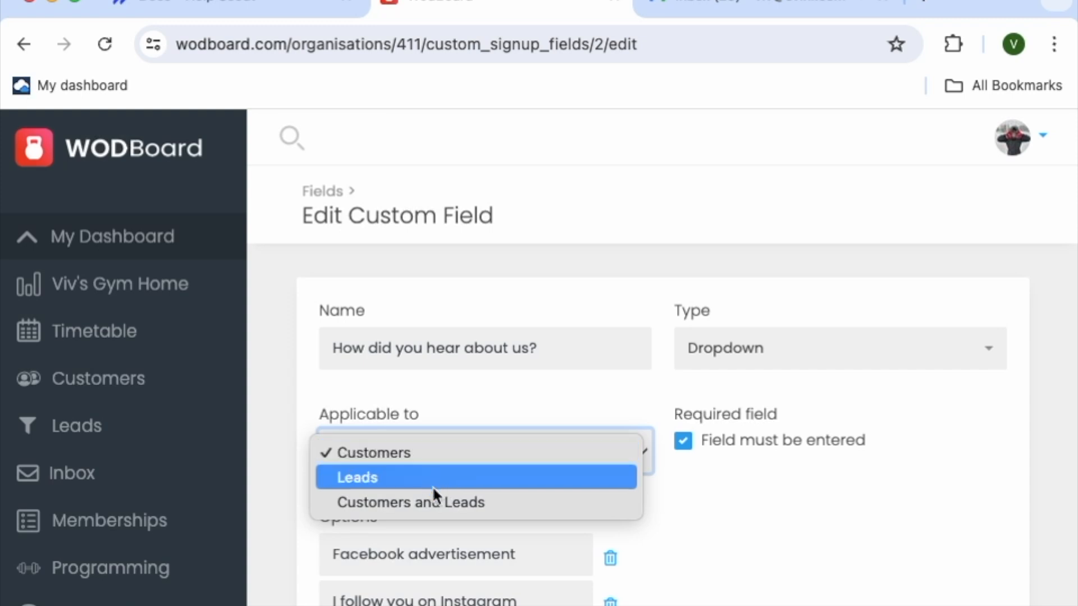
left_click(449, 501)
left_click(699, 605)
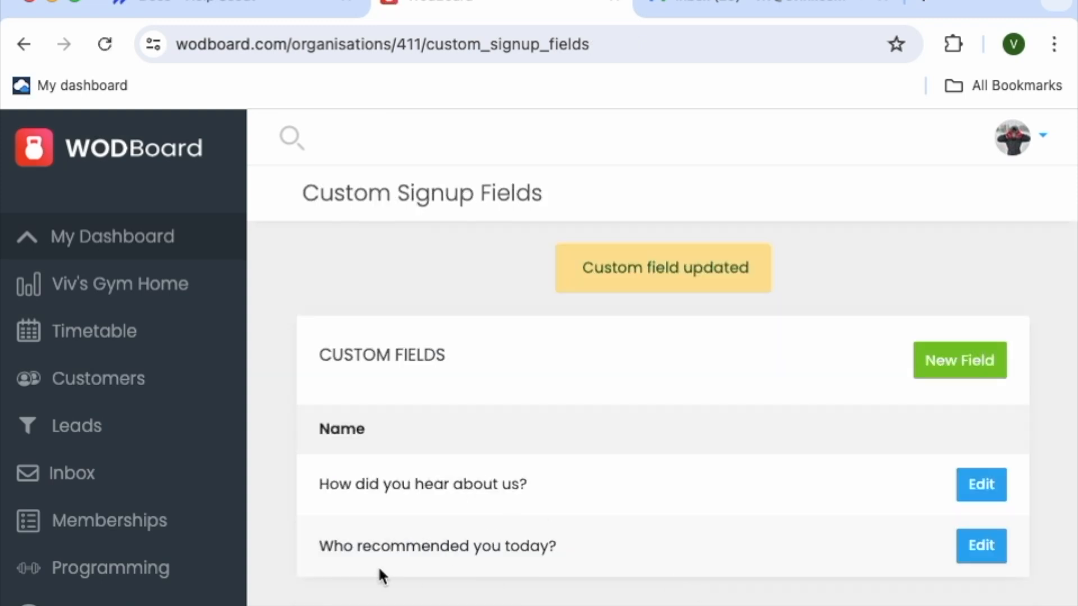
Make the "Who recommended you today?" signup field optional instead of required and save it
left_click(980, 547)
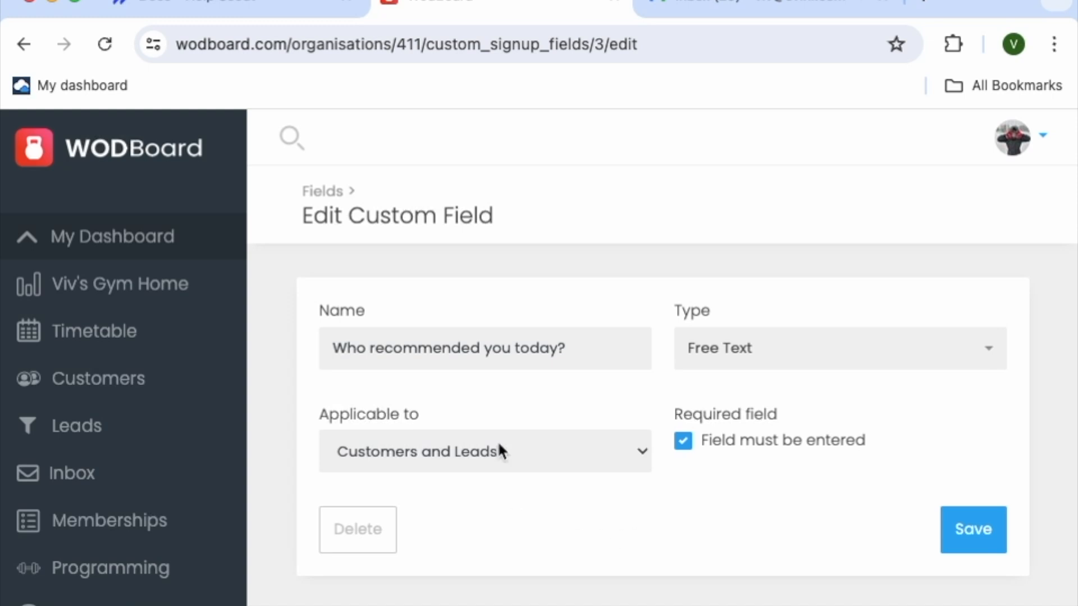
left_click(806, 364)
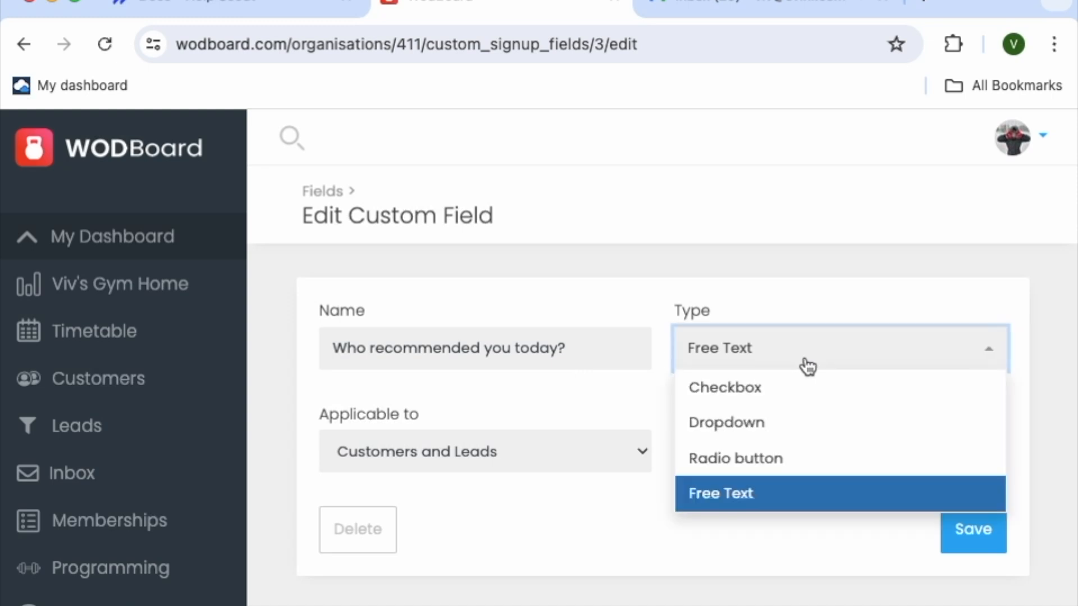
left_click(593, 530)
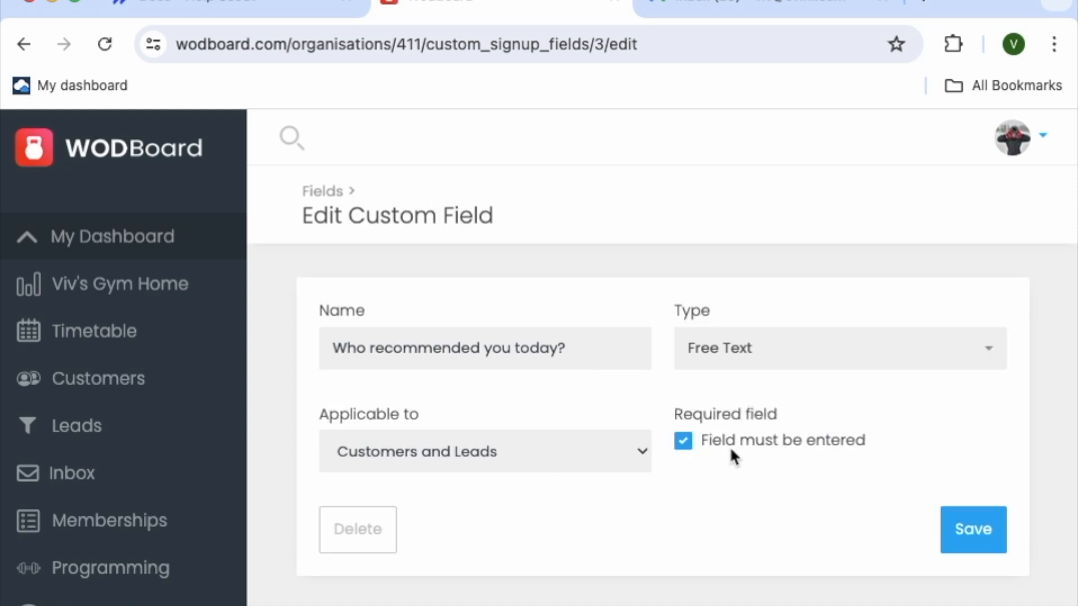
left_click(684, 441)
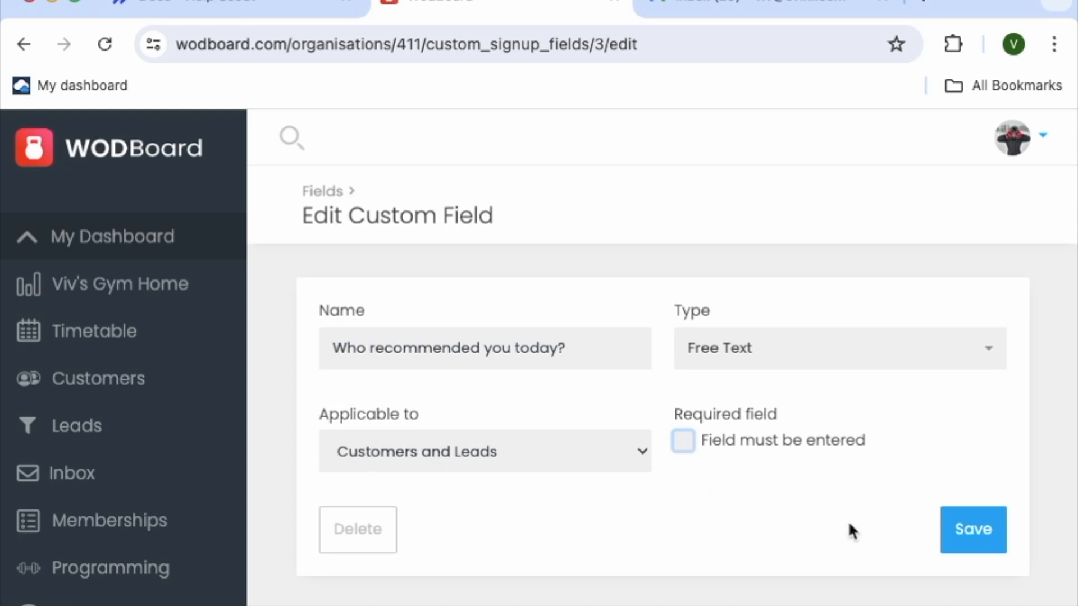
left_click(952, 537)
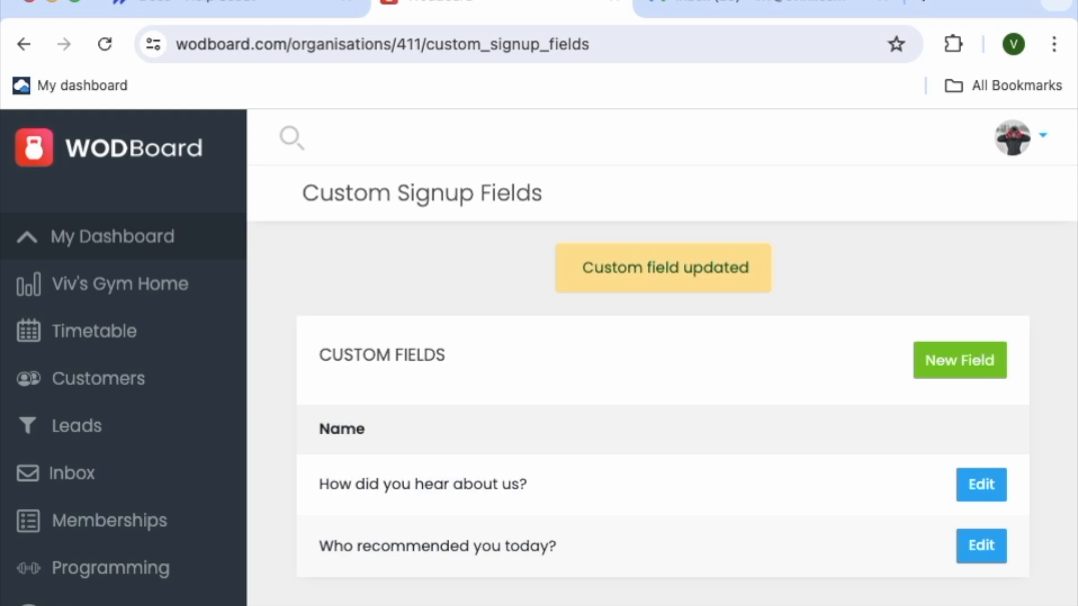
Edit the Monday 24 June 5:00 Functional Fitness class in the timetable, enable the middle checkbox option below its space setting, and save
left_click(138, 334)
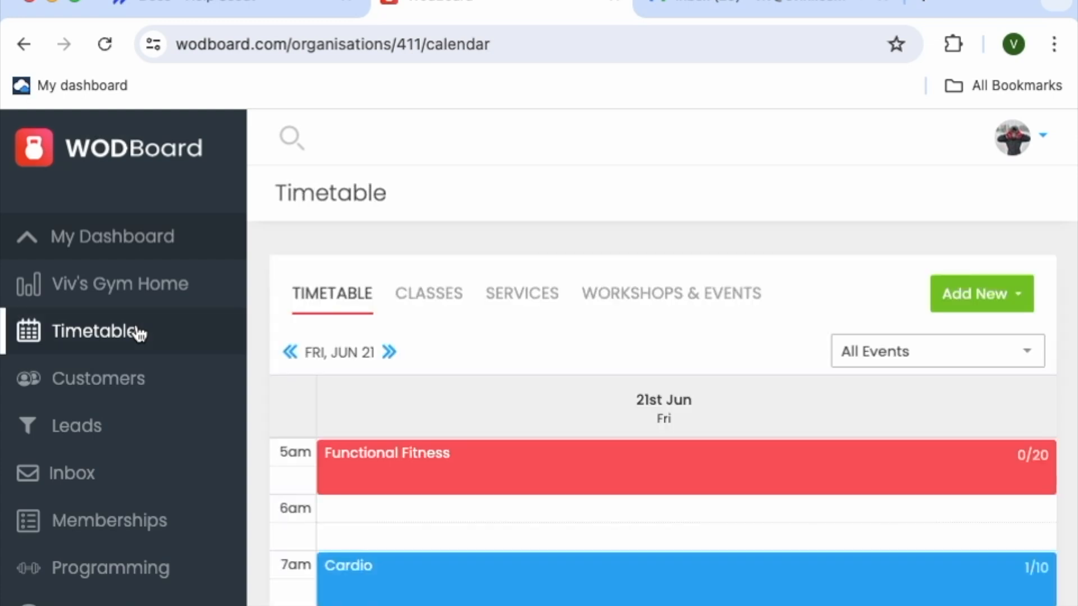
left_click(389, 355)
left_click(390, 357)
left_click(406, 355)
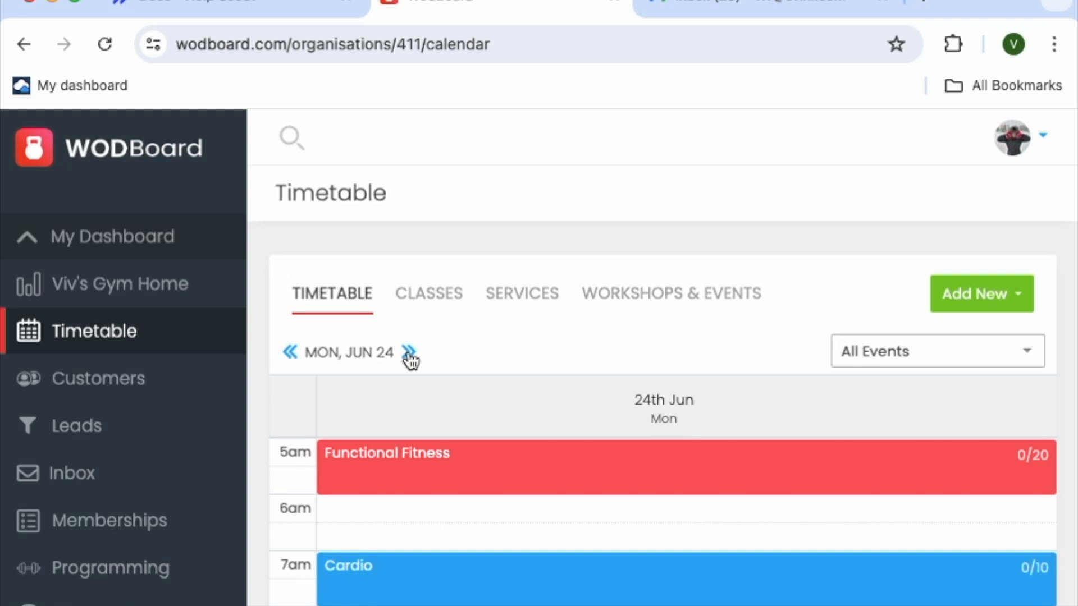
left_click(519, 483)
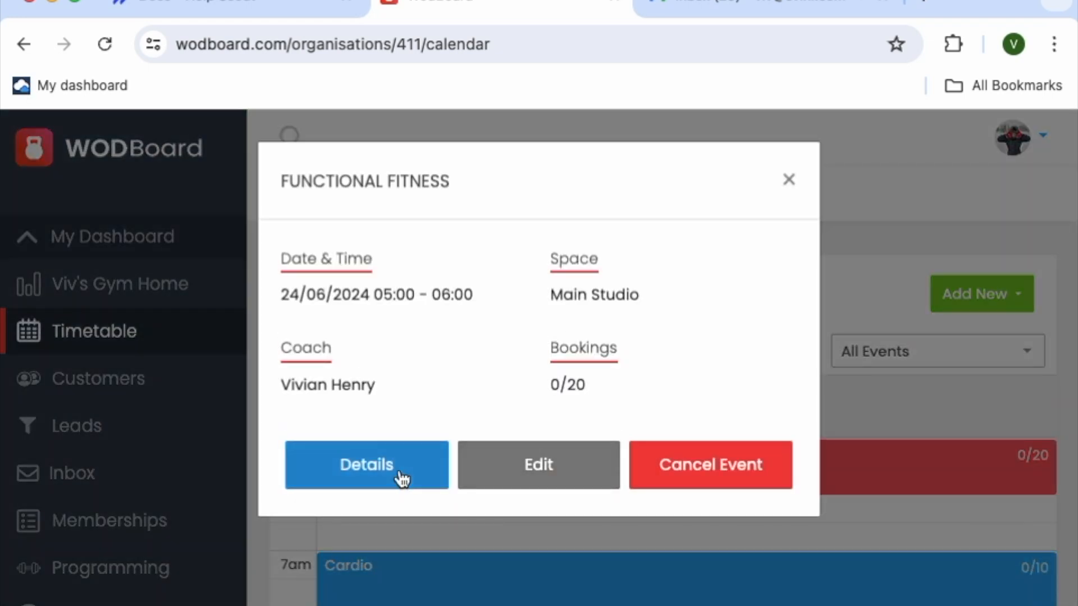
left_click(473, 474)
left_click(565, 605)
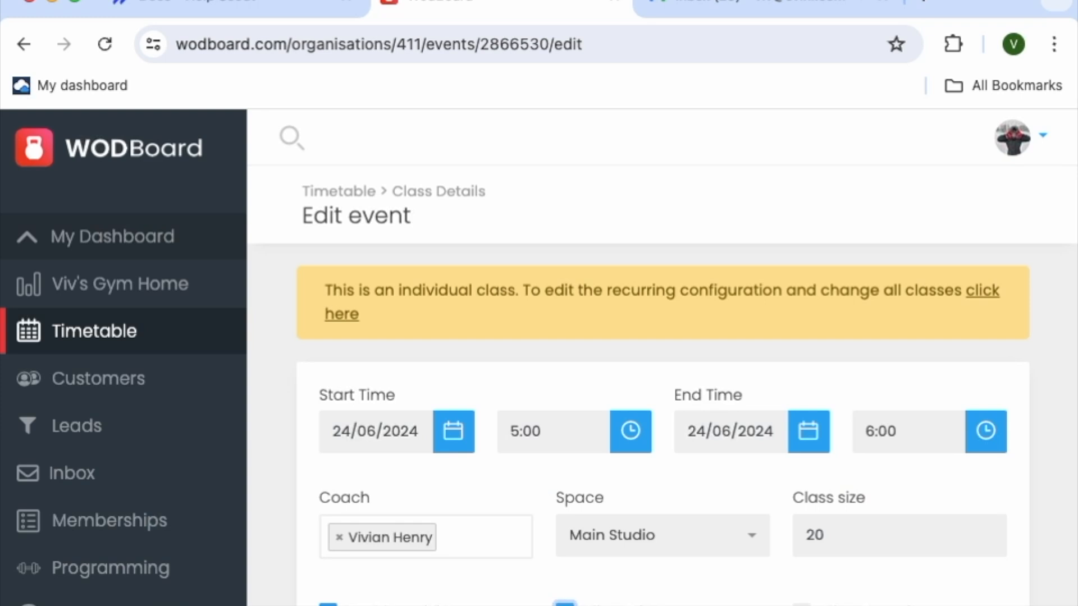
key("Return")
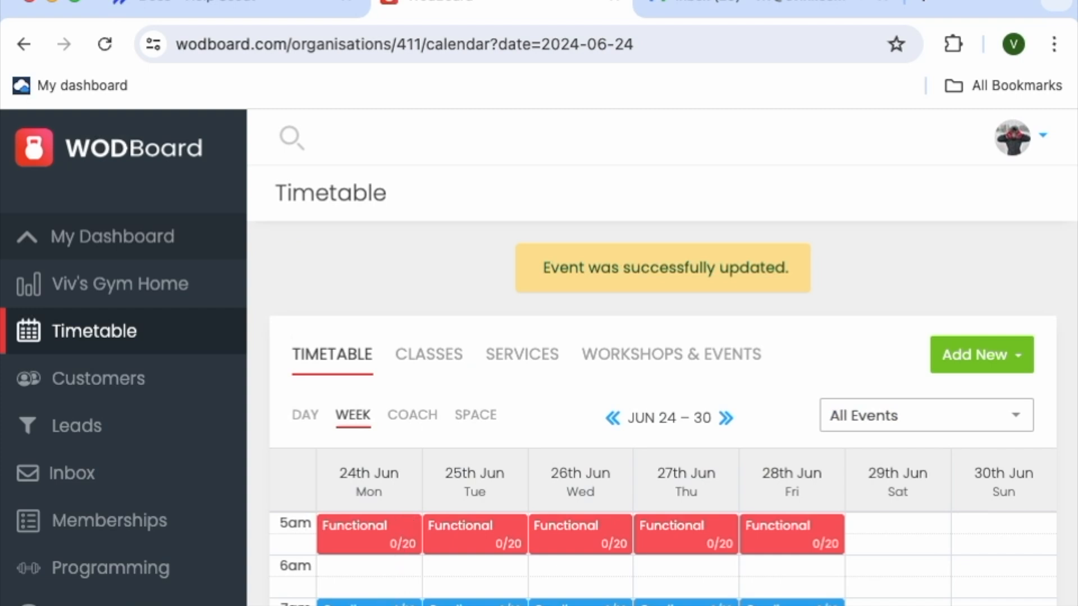
Open the Bring a Friend class type for editing from the list of class types and save it
scroll(663, 387, "down", 3)
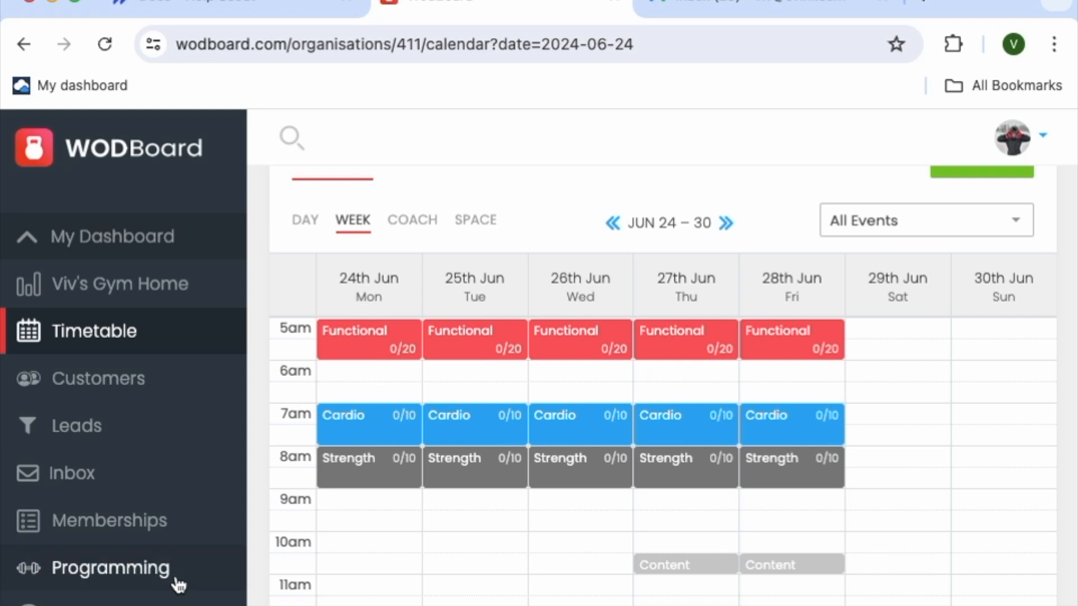
scroll(179, 585, "up", 3)
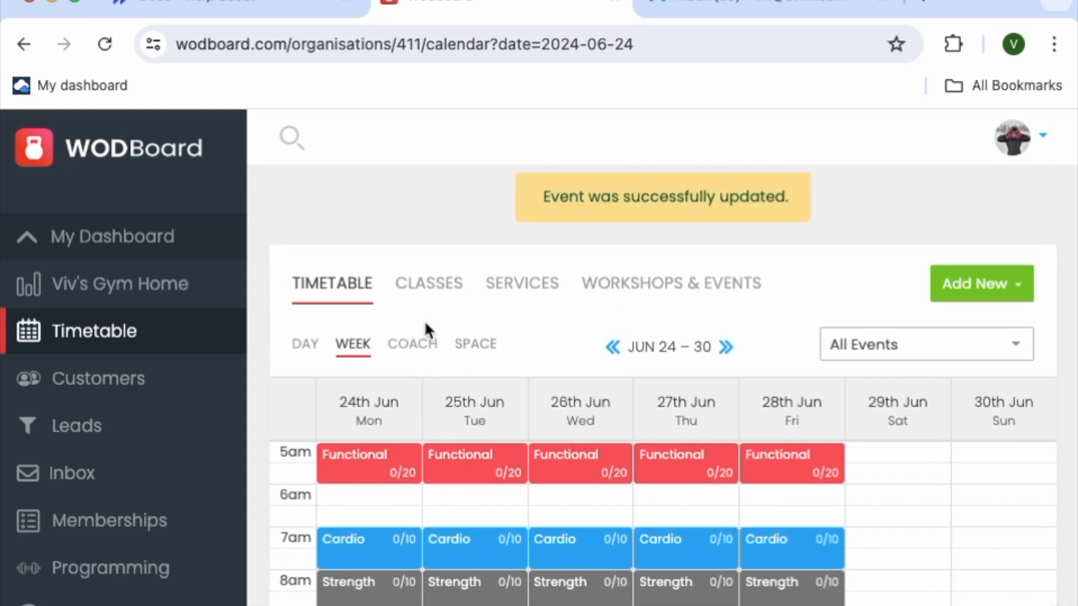
left_click(430, 297)
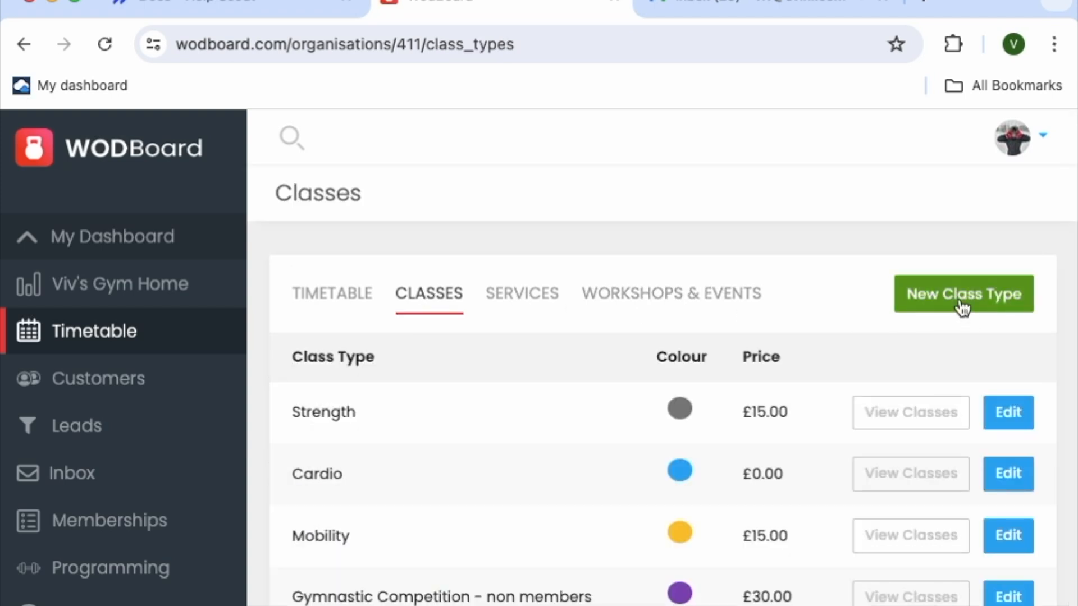
scroll(960, 306, "down", 2)
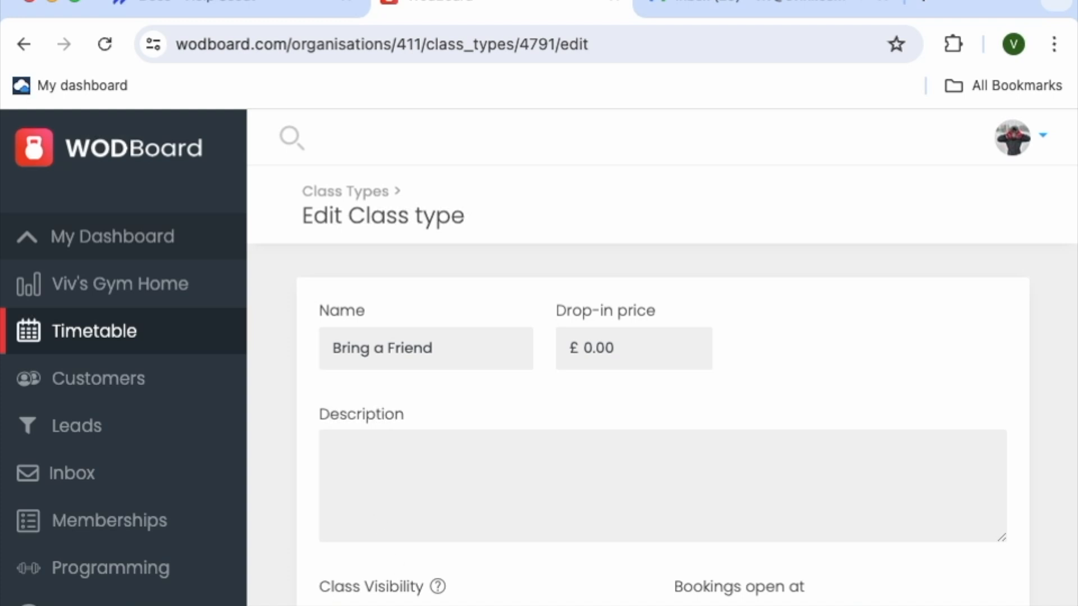
key("Return")
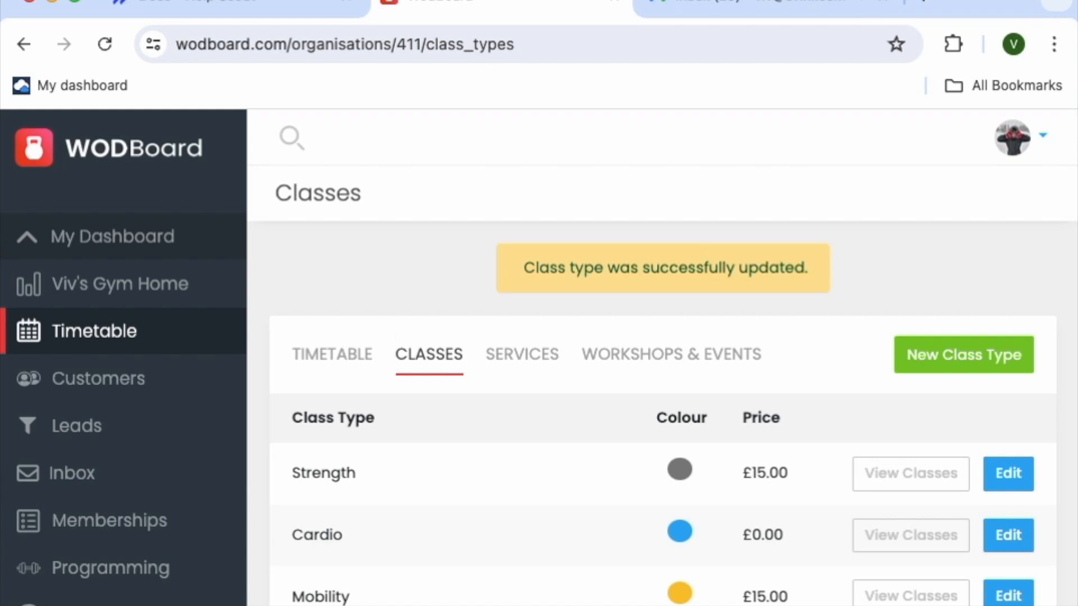
Open the Links & Code settings and choose the Trials link
scroll(662, 370, "down", 3)
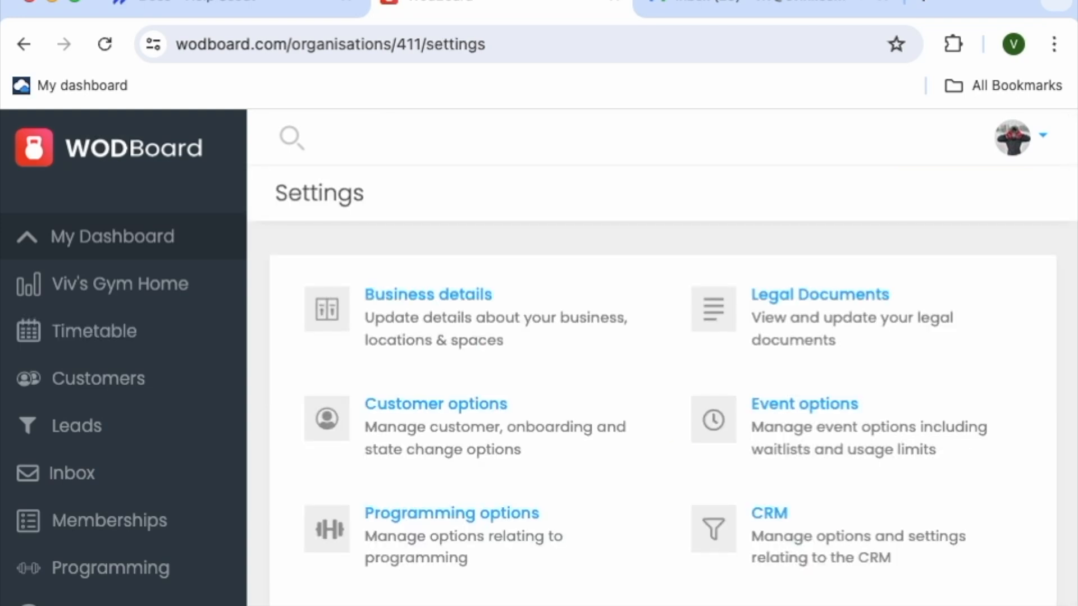
scroll(662, 370, "down", 2)
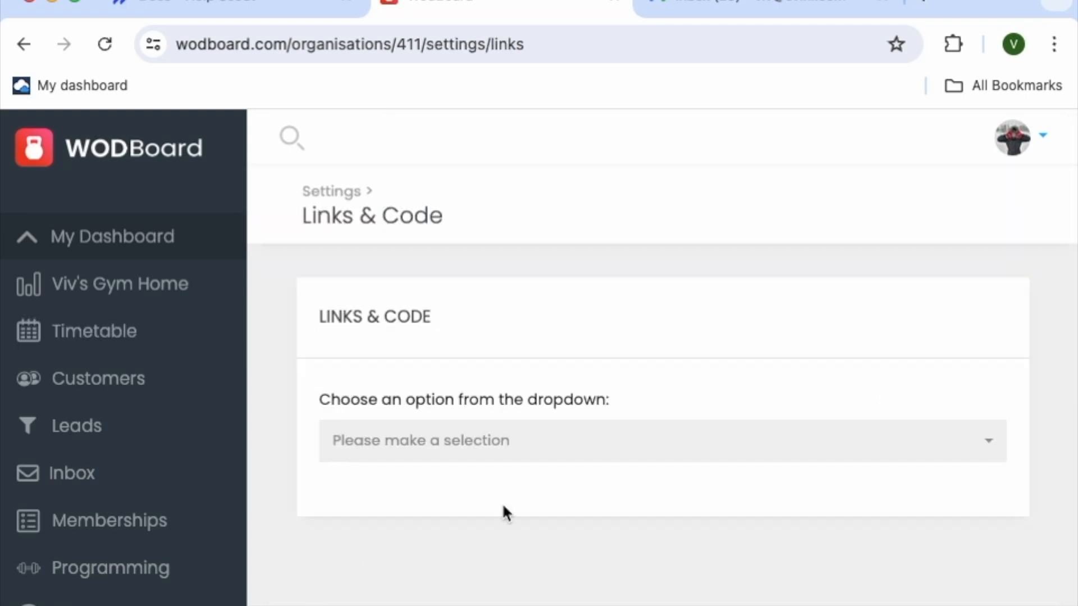
left_click(753, 433)
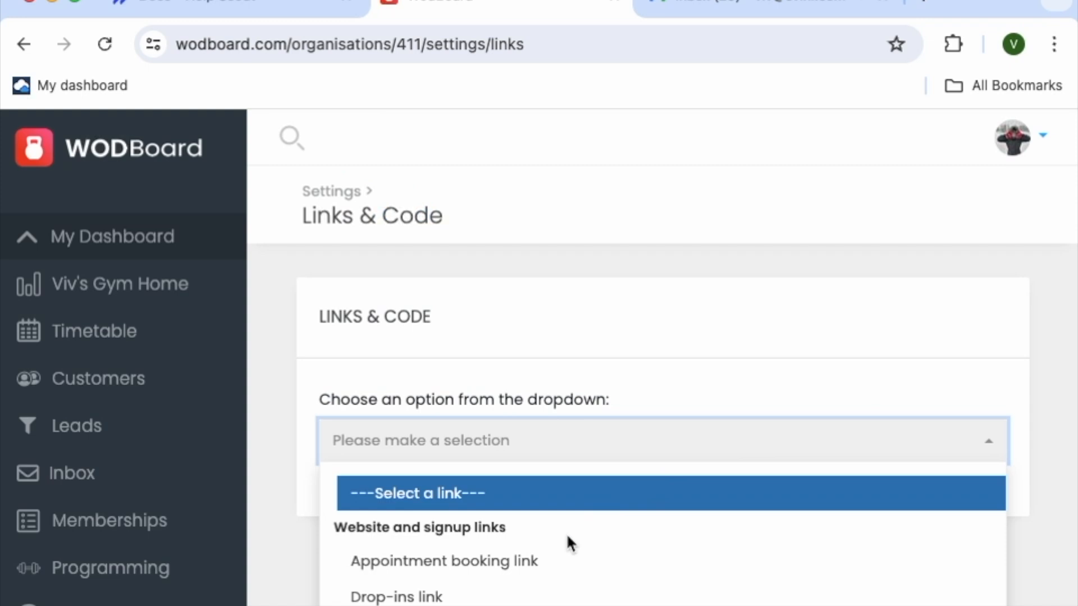
scroll(567, 539, "down", 3)
left_click(457, 597)
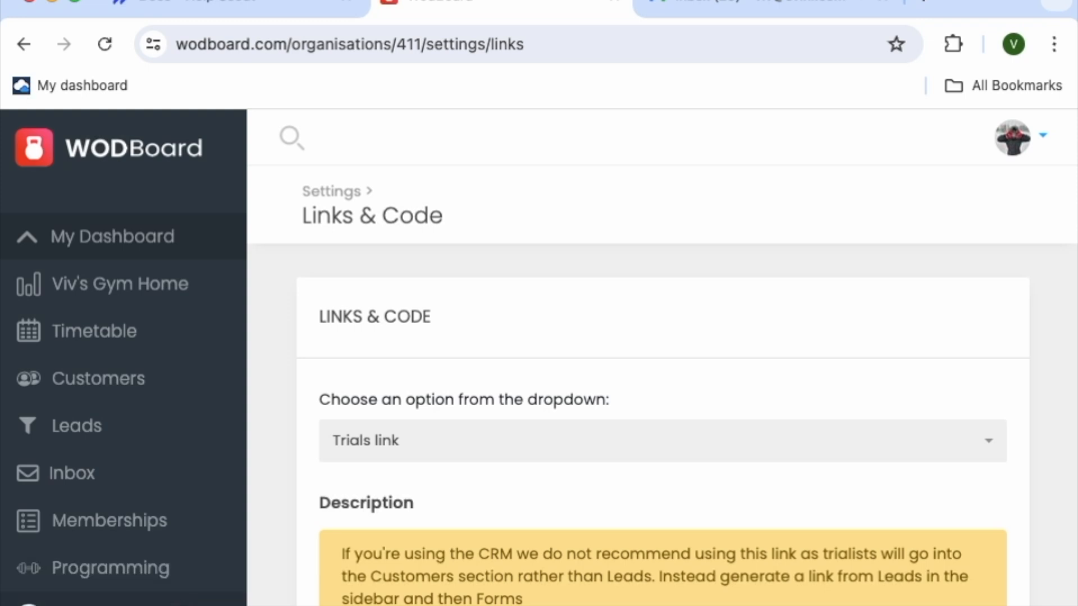
Open the list of announcements
left_click(101, 604)
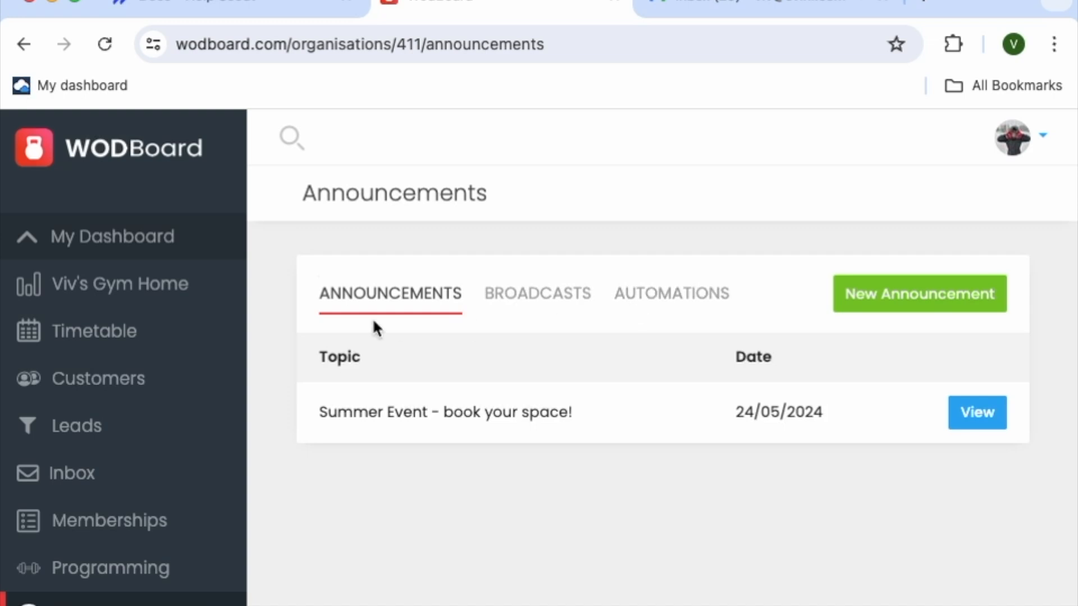
From the personal dashboard, publish a community post reading "Bring a friend day next week- here the link to sign up:" followed by the copied trials link
left_click(148, 295)
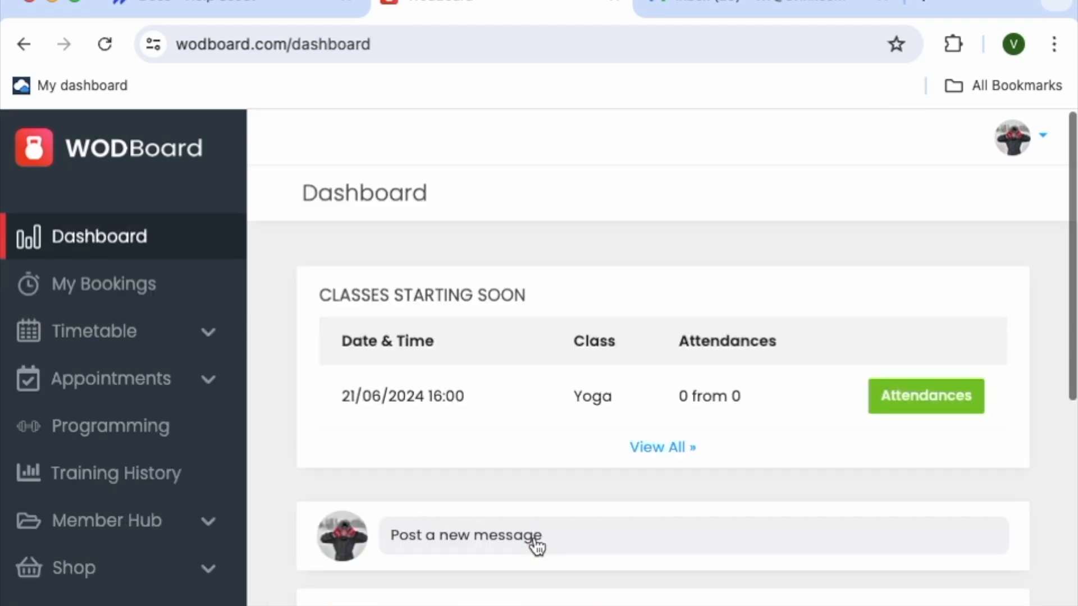
left_click(472, 551)
type("Bring a friend d")
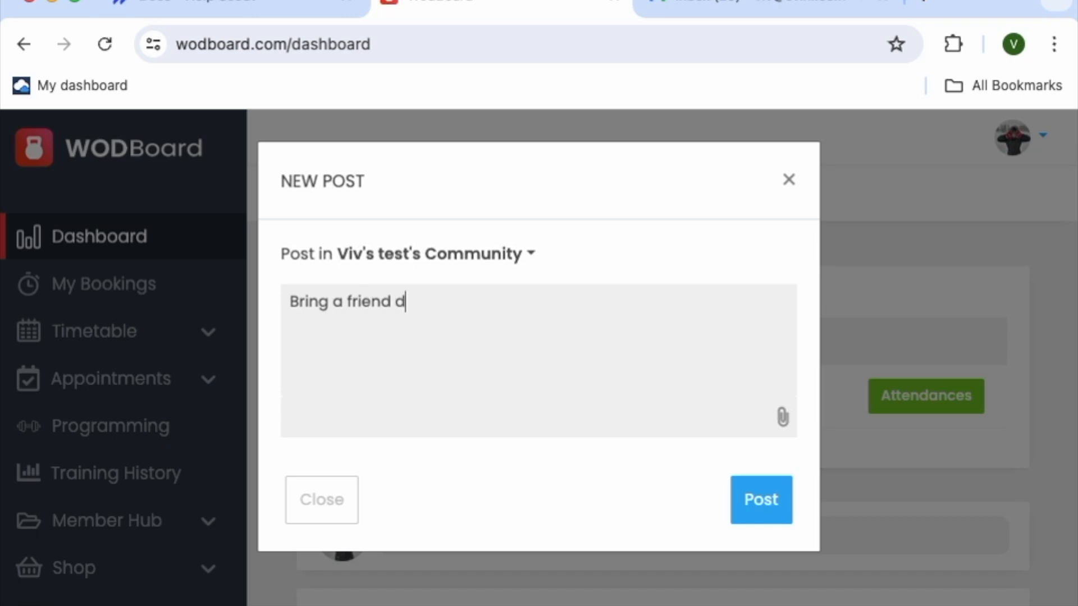
type("ay next w")
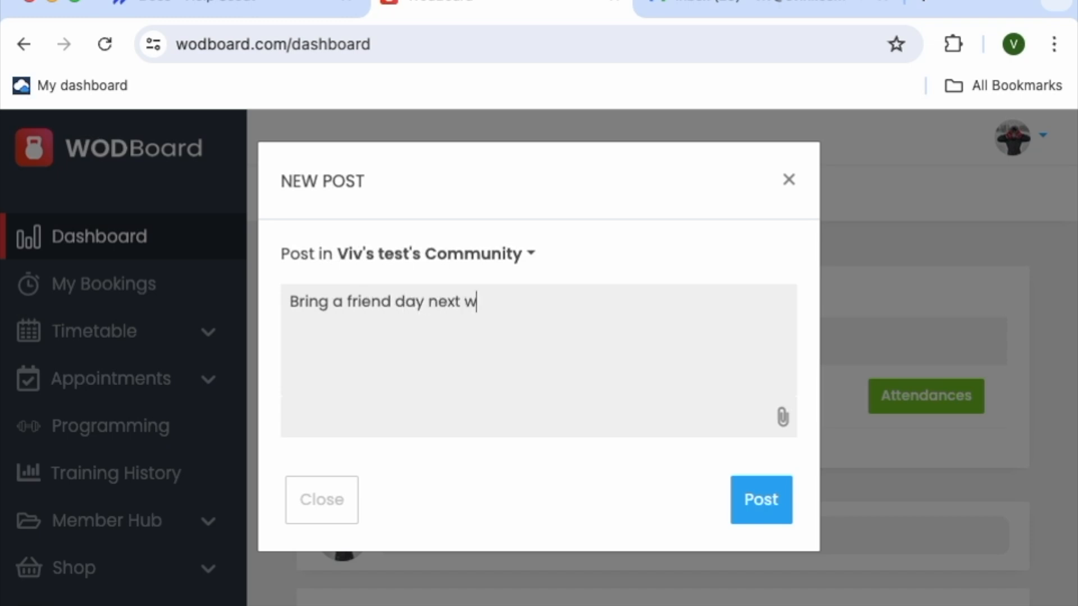
type("eek- here this")
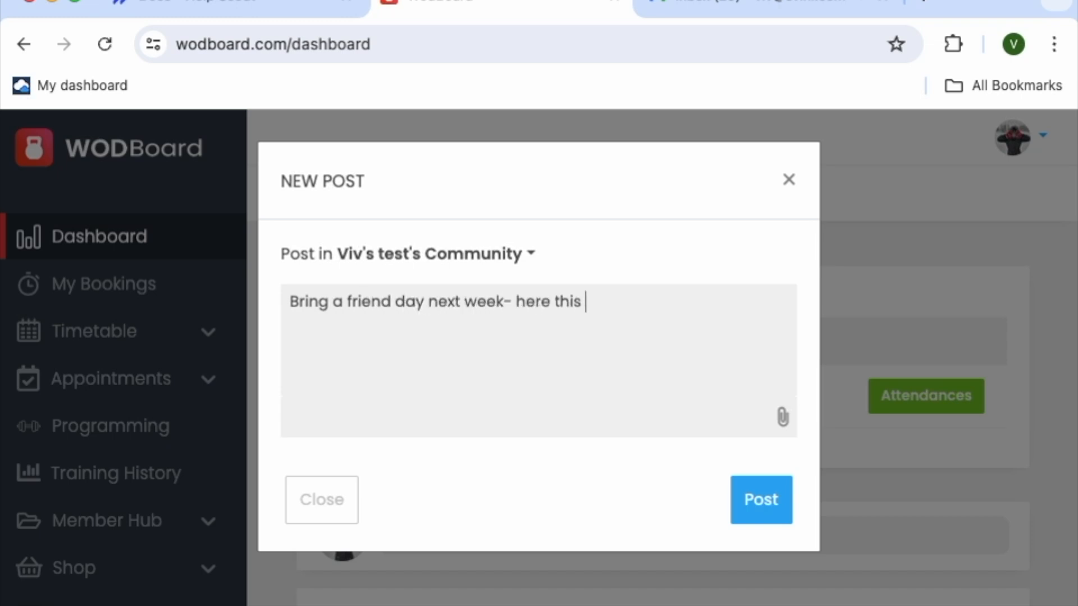
key("BackSpace")
key("BackSpace")
key("BackSpace")
type("e th")
key("BackSpace")
key("BackSpace")
type("link to sign up:")
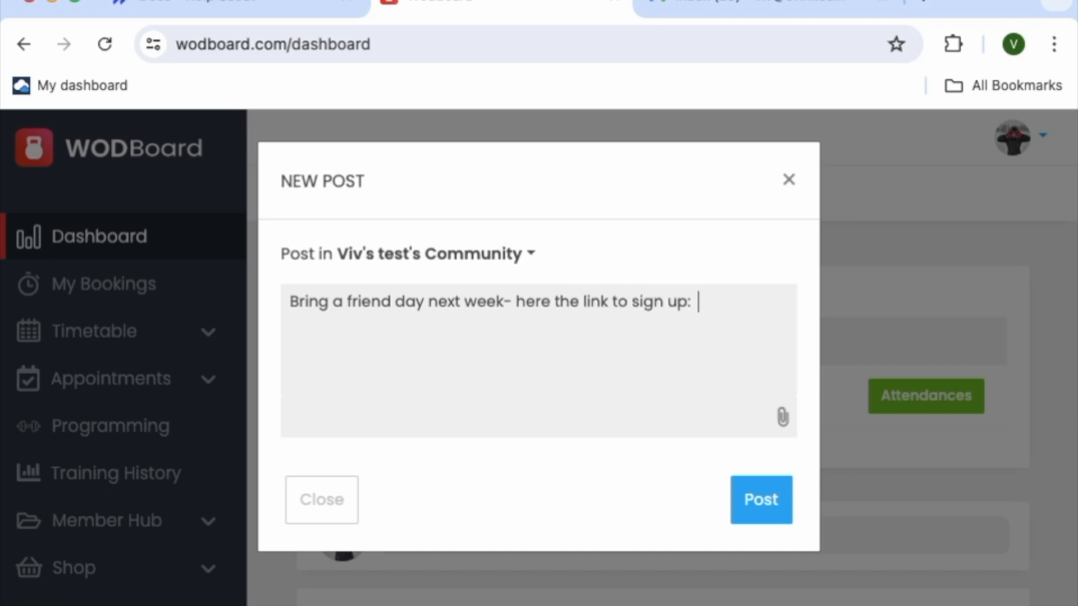
type("https://www.wodboard.com/locations/456/trials/bd5345edad?class_type=4791")
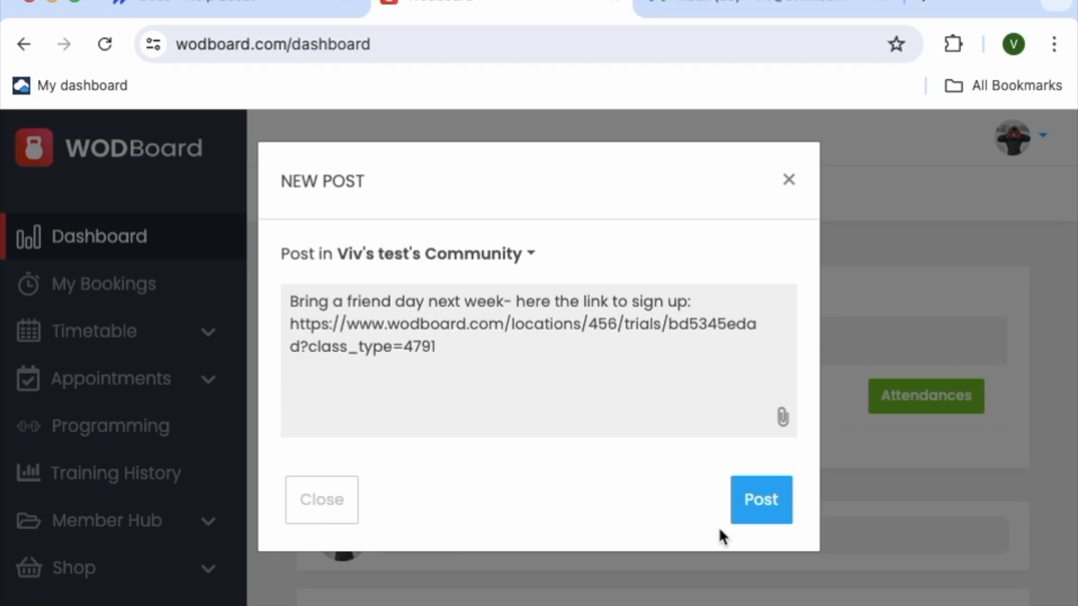
left_click(753, 505)
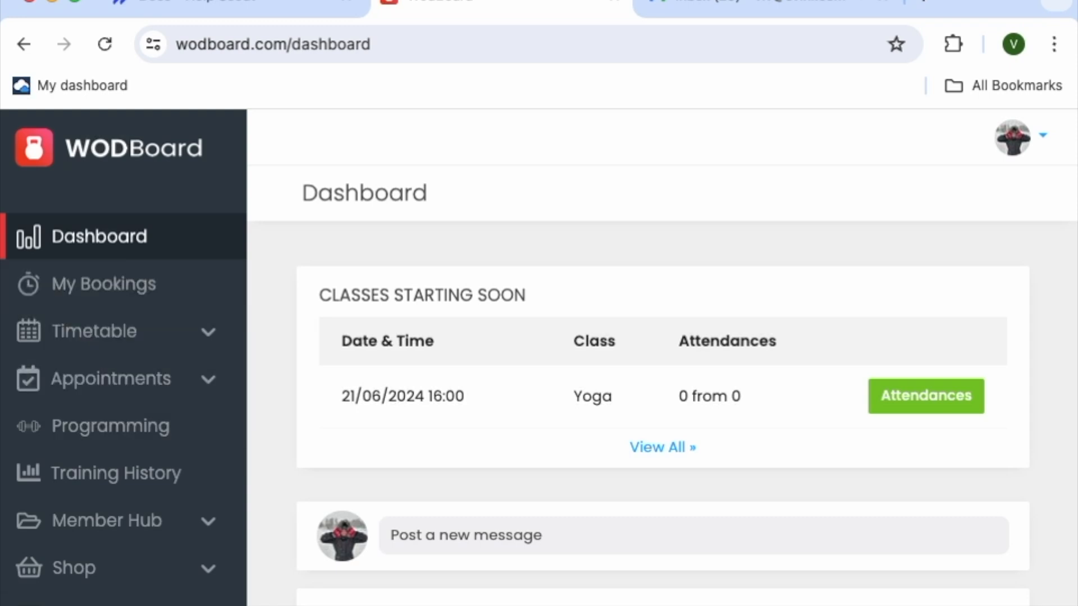
View the shareable link of the Trial/Bring A Friend form among the gym's lead forms and close it
left_click(93, 604)
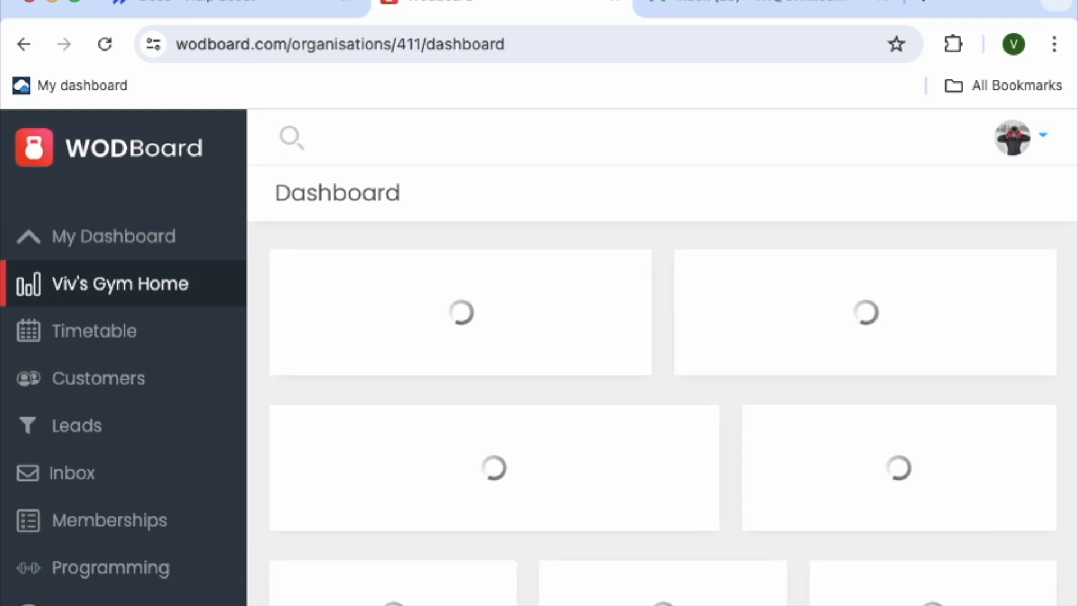
left_click(85, 425)
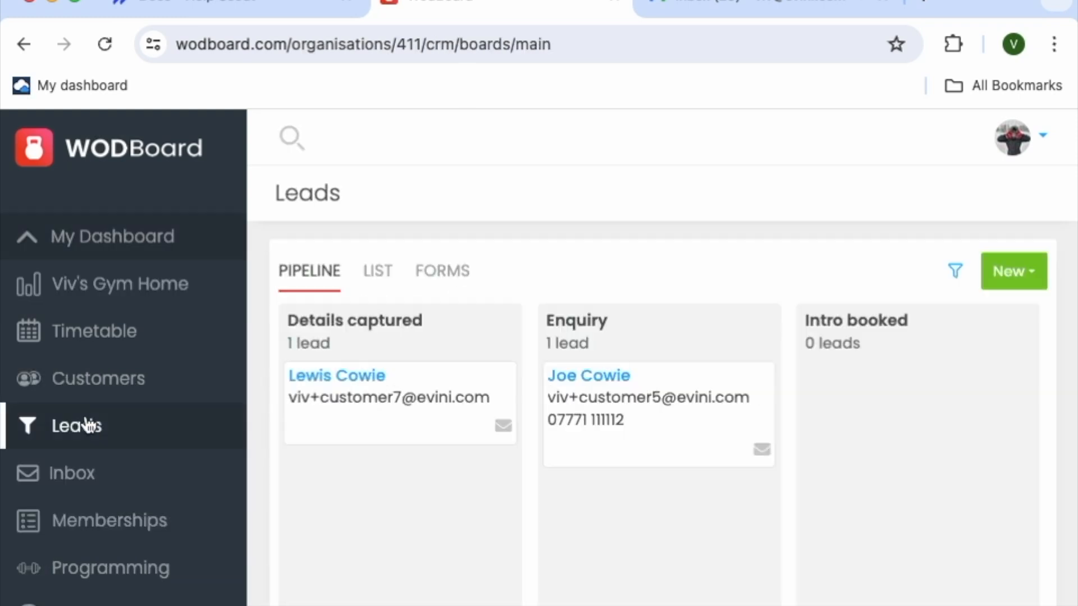
left_click(447, 272)
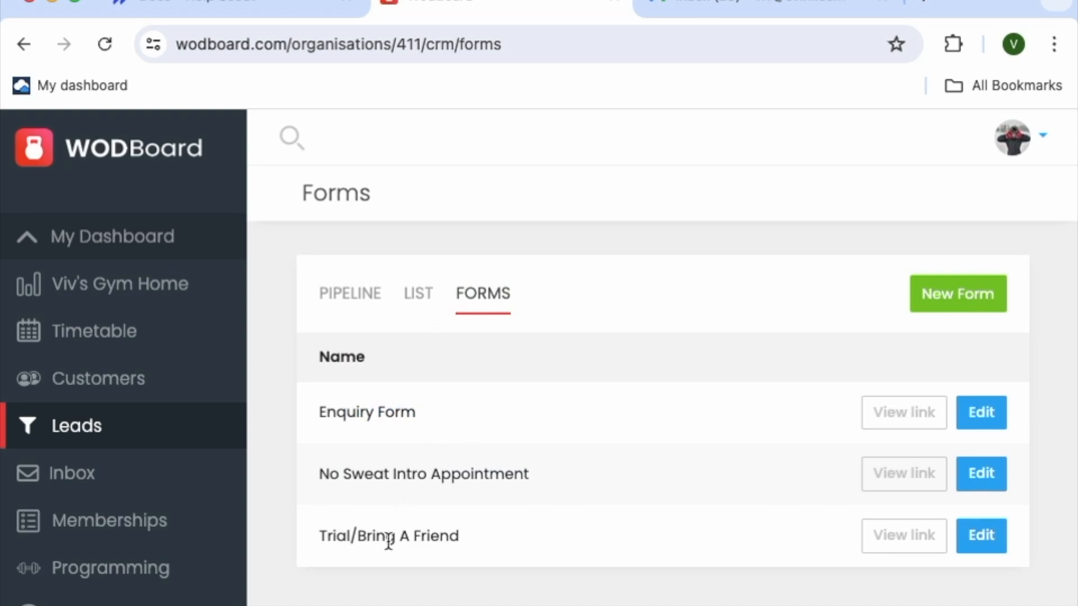
left_click(903, 538)
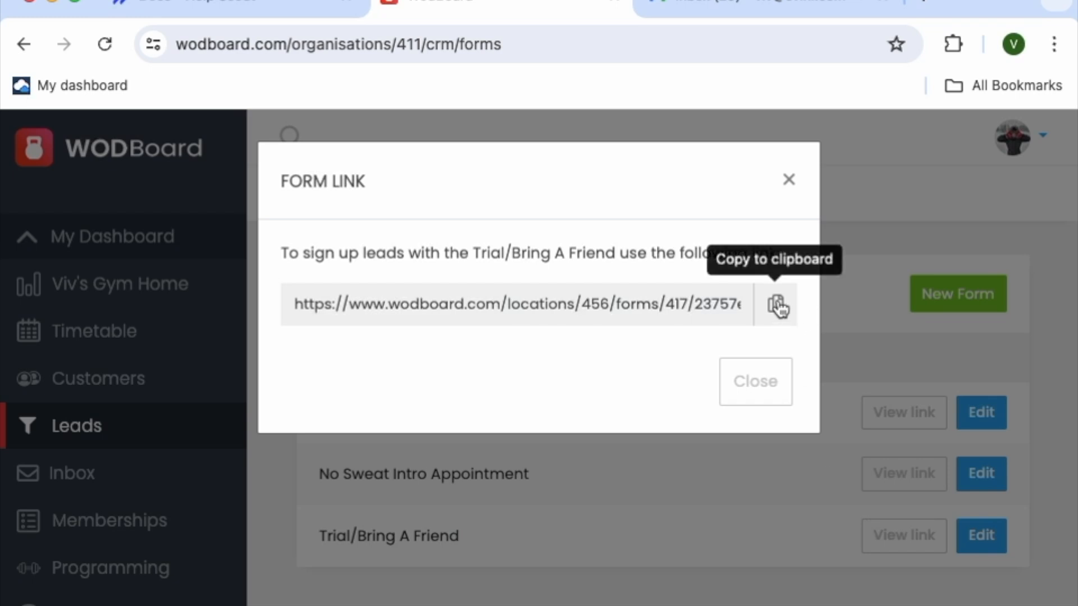
left_click(789, 182)
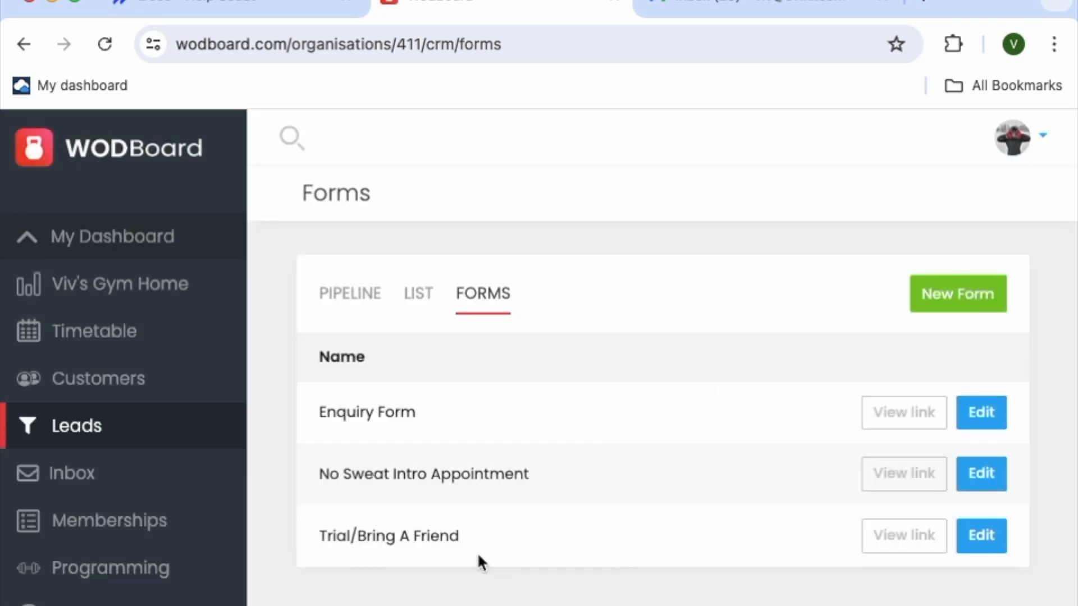
Start a new lead form of the Book a trial type and examine its field options down to the custom signup fields
left_click(937, 292)
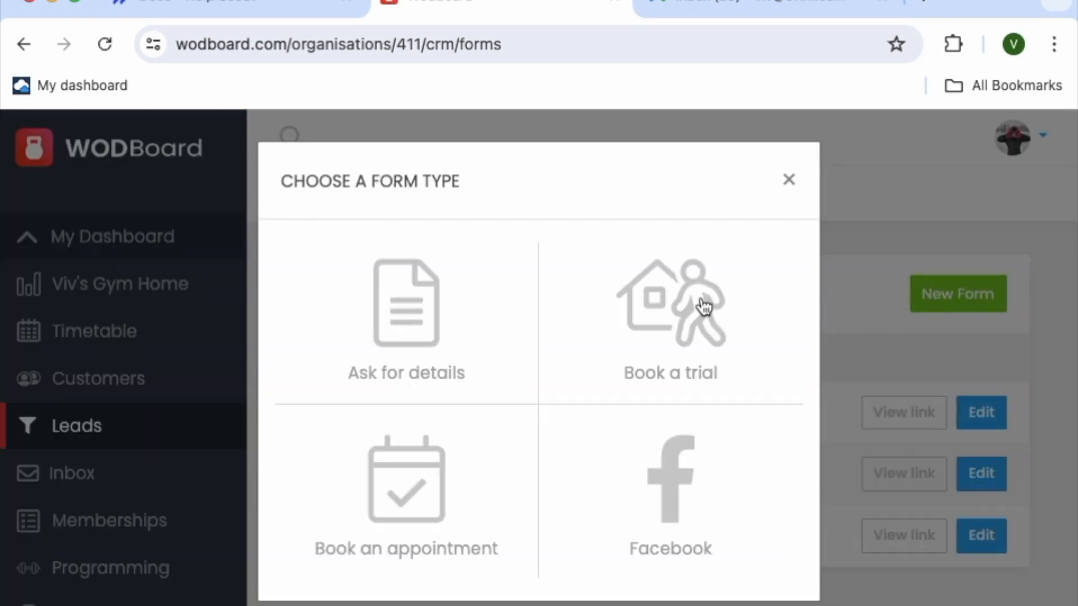
left_click(703, 307)
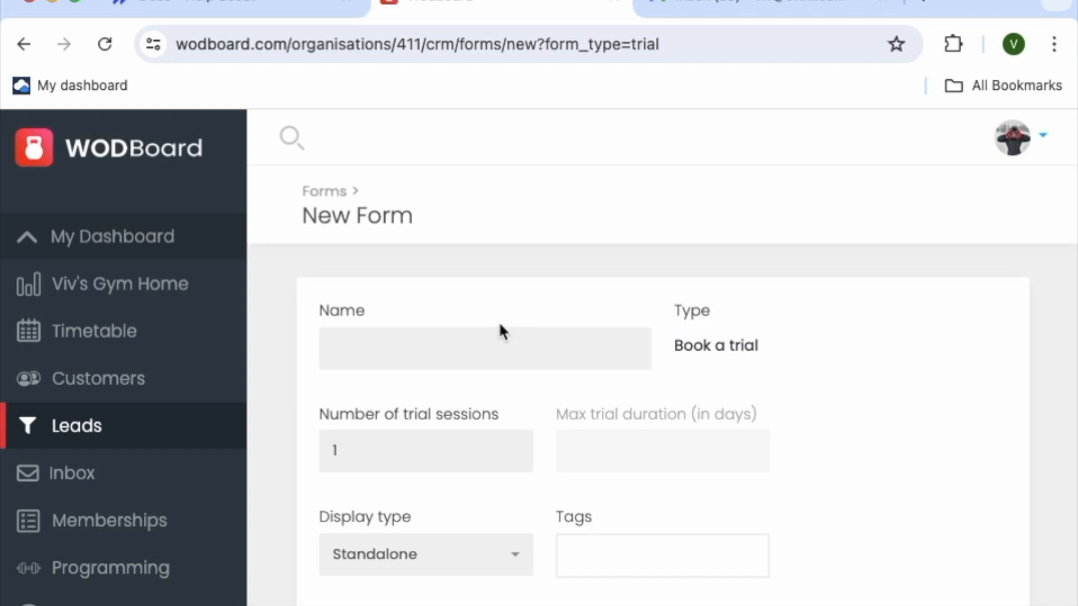
scroll(414, 469, "down", 4)
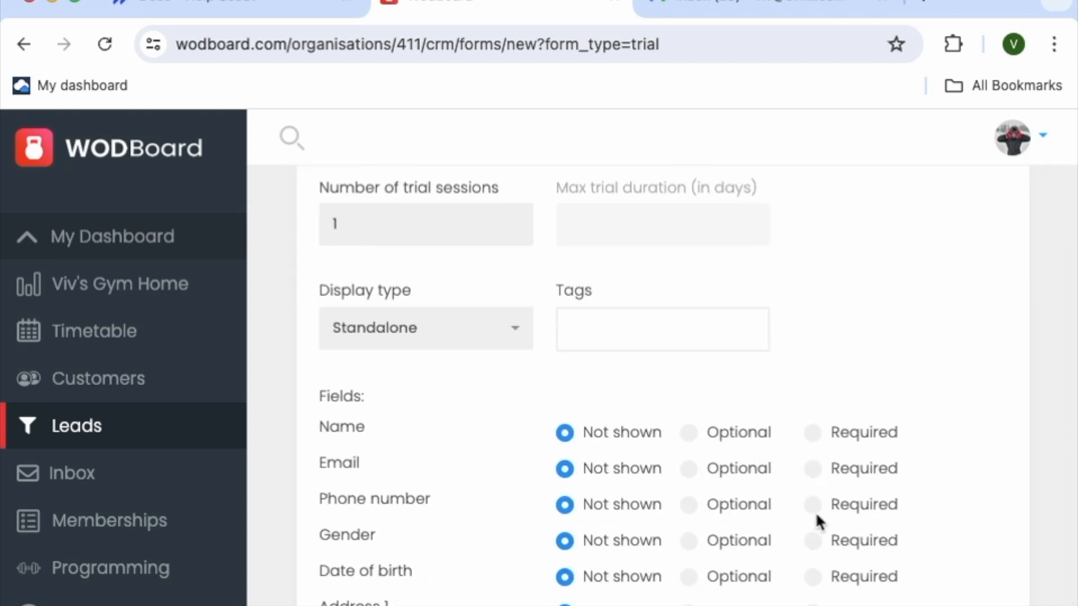
scroll(816, 520, "down", 5)
scroll(817, 516, "down", 2)
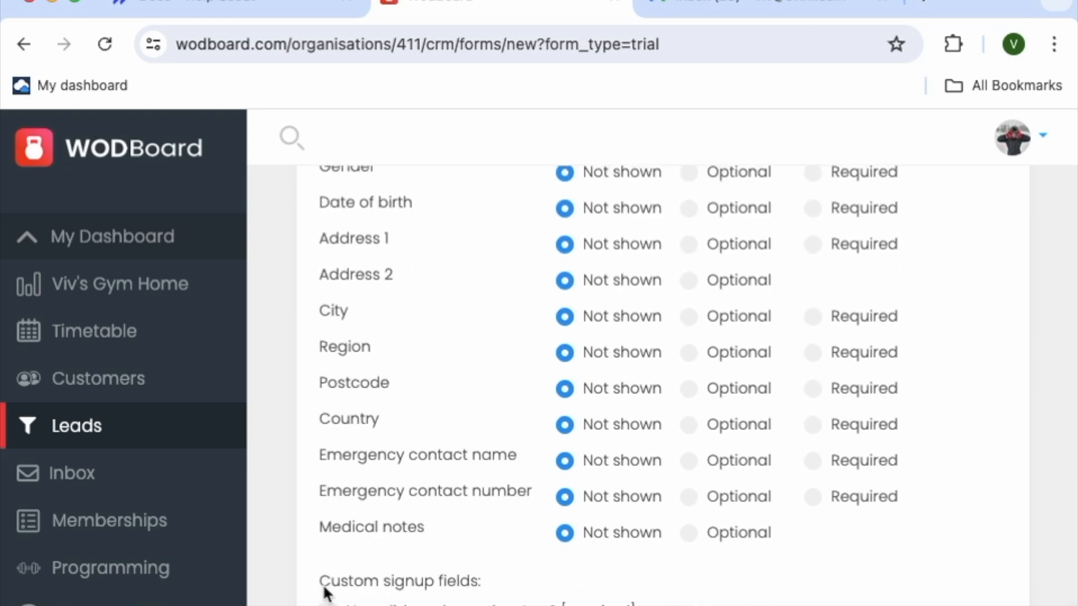
left_click(328, 605)
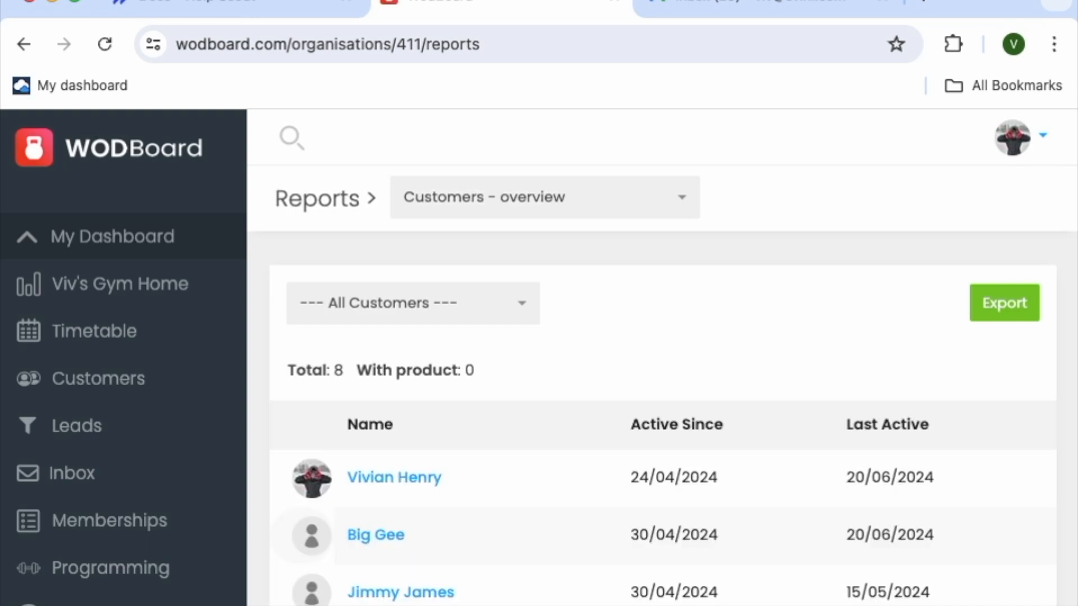
Switch the customer overview report to the Bookings - trials report
left_click(626, 205)
scroll(584, 370, "up", 10)
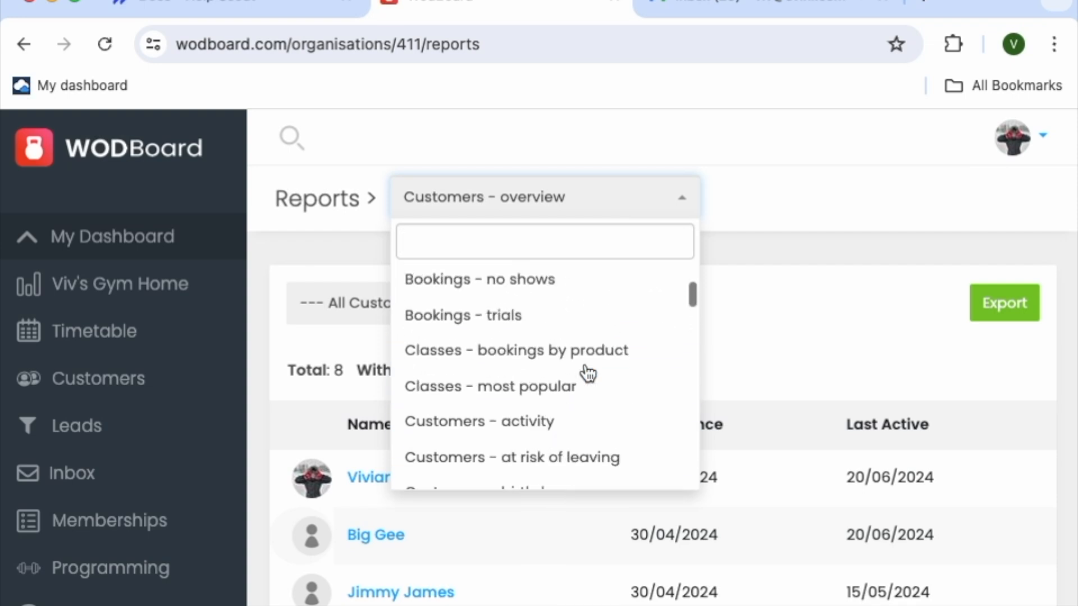
scroll(584, 373, "down", 2)
left_click(501, 387)
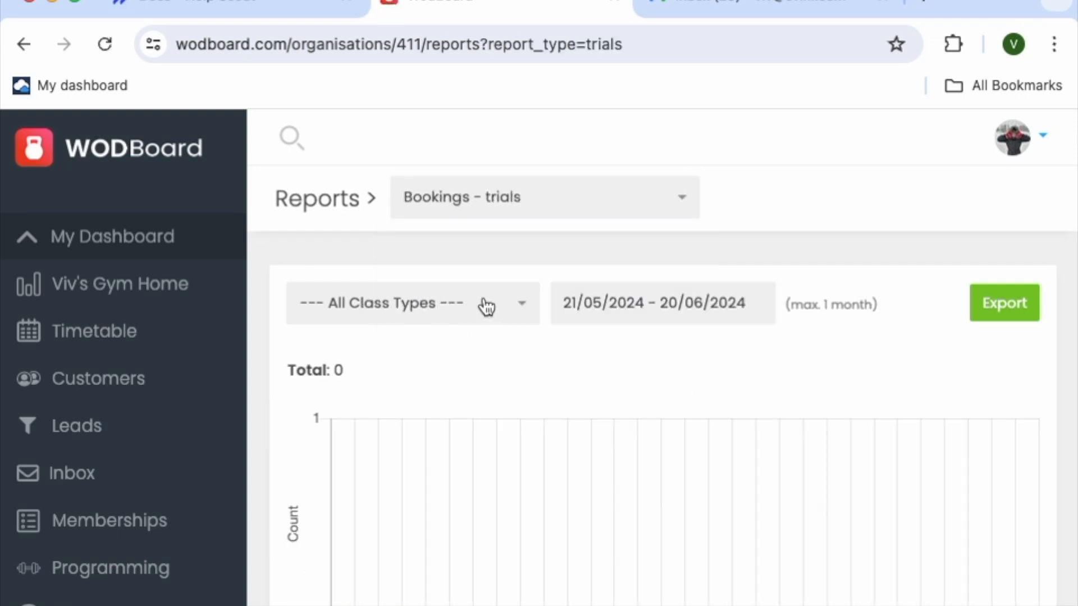
Filter the trial bookings report by the Bring a Friend class type and return the filter to All Class Types
left_click(486, 305)
left_click(436, 445)
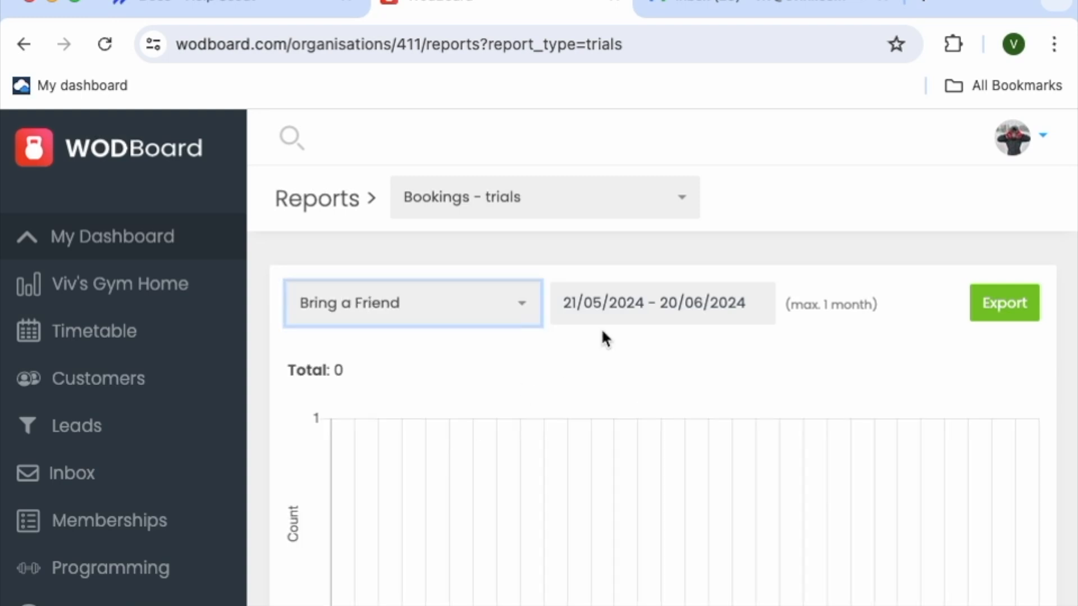
left_click(515, 305)
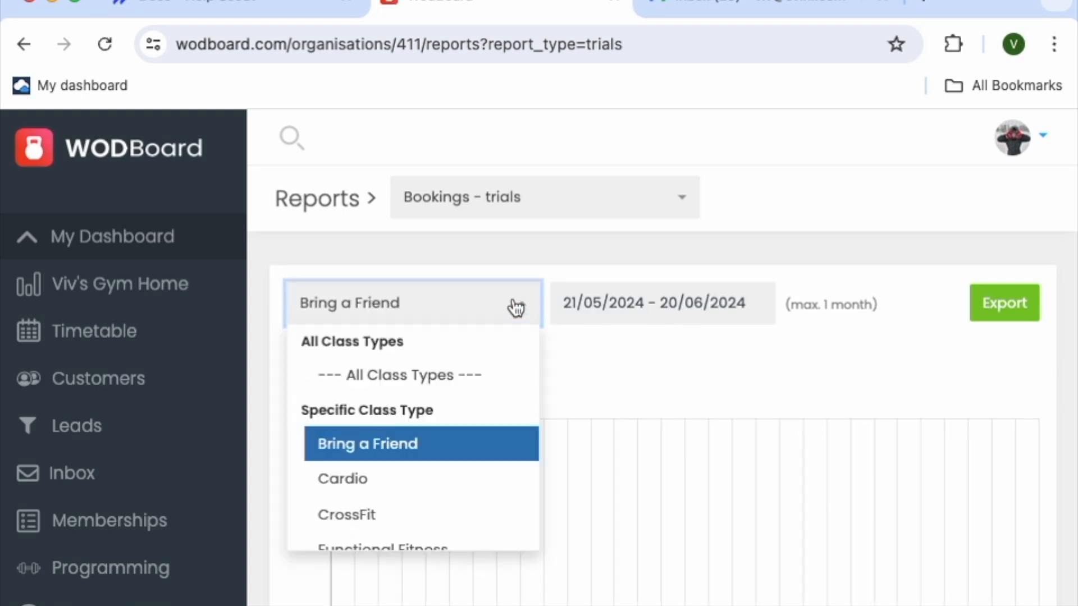
left_click(486, 374)
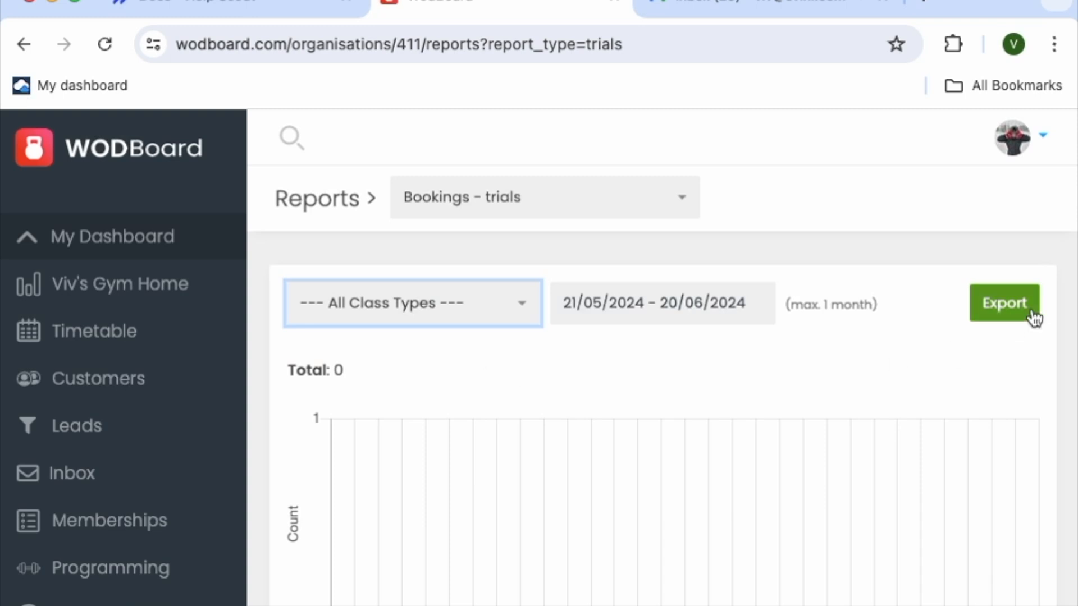